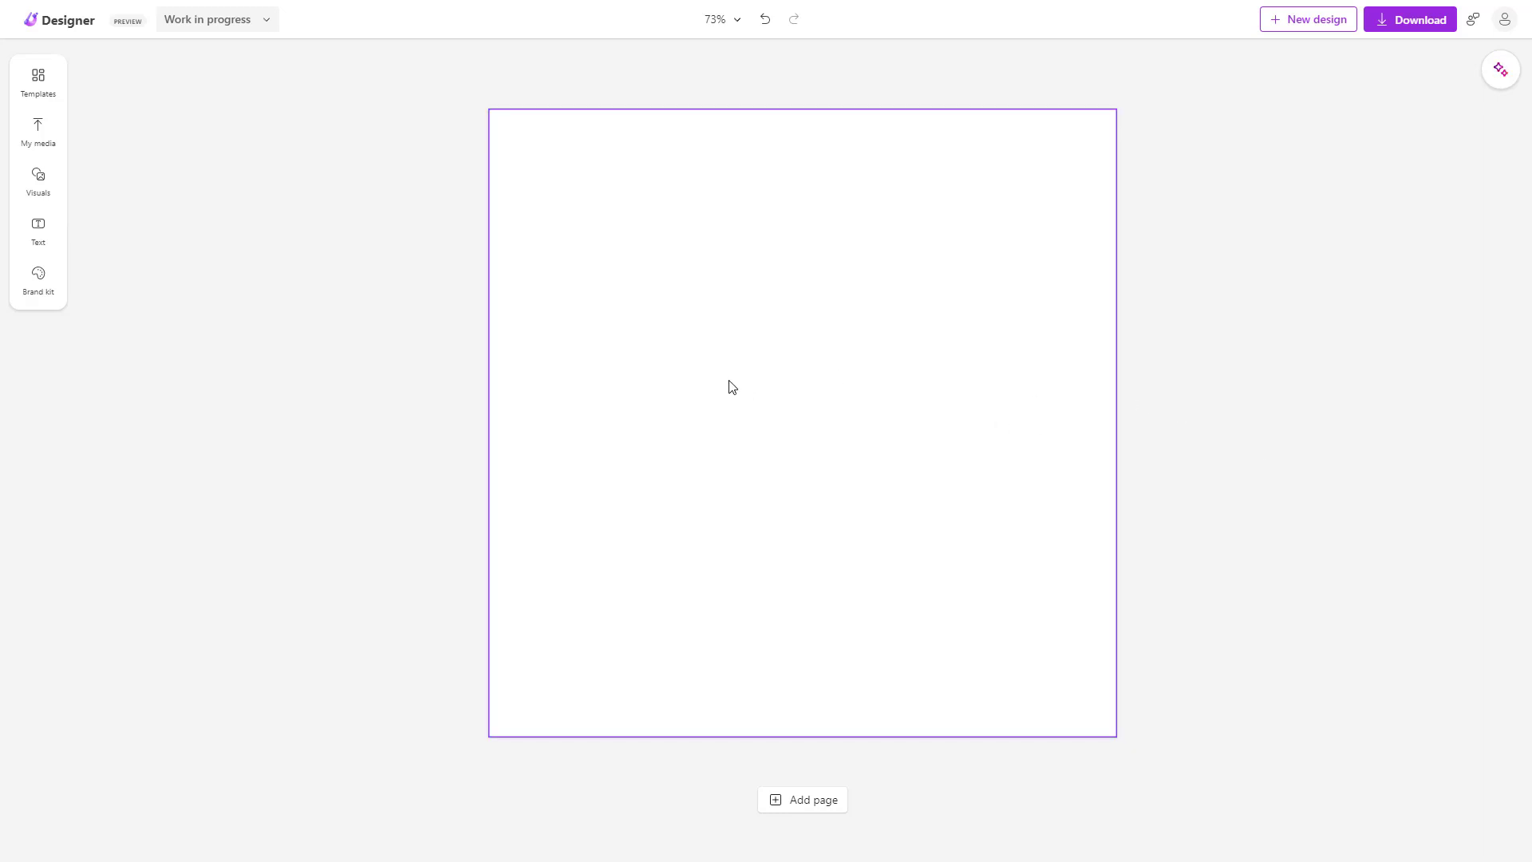
Add a 72-pt 'Add a heading' text box to the blank page from the Text panel
left_click(43, 243)
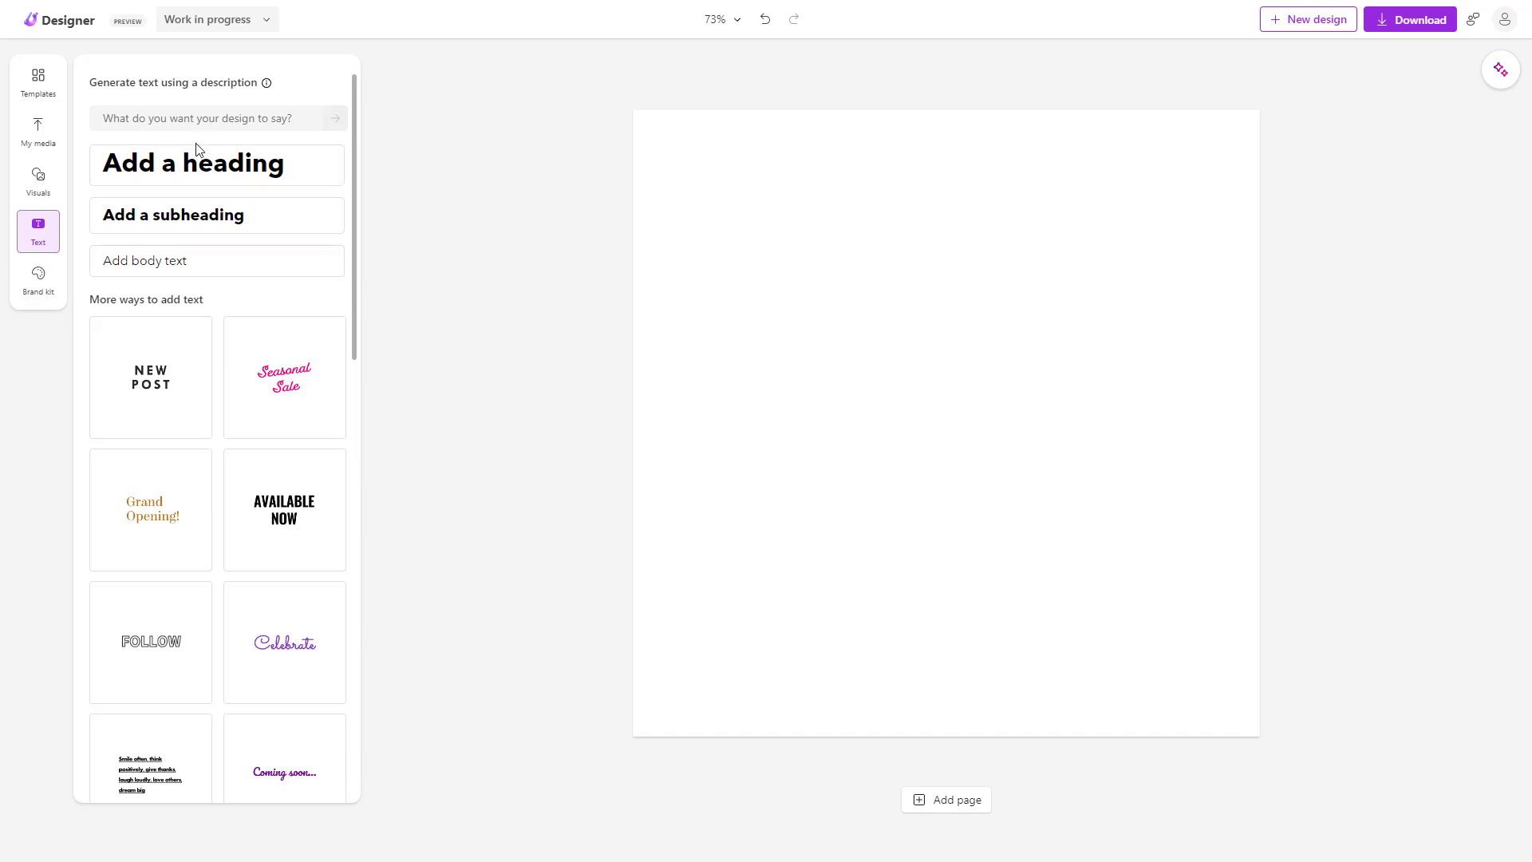
left_click(185, 160)
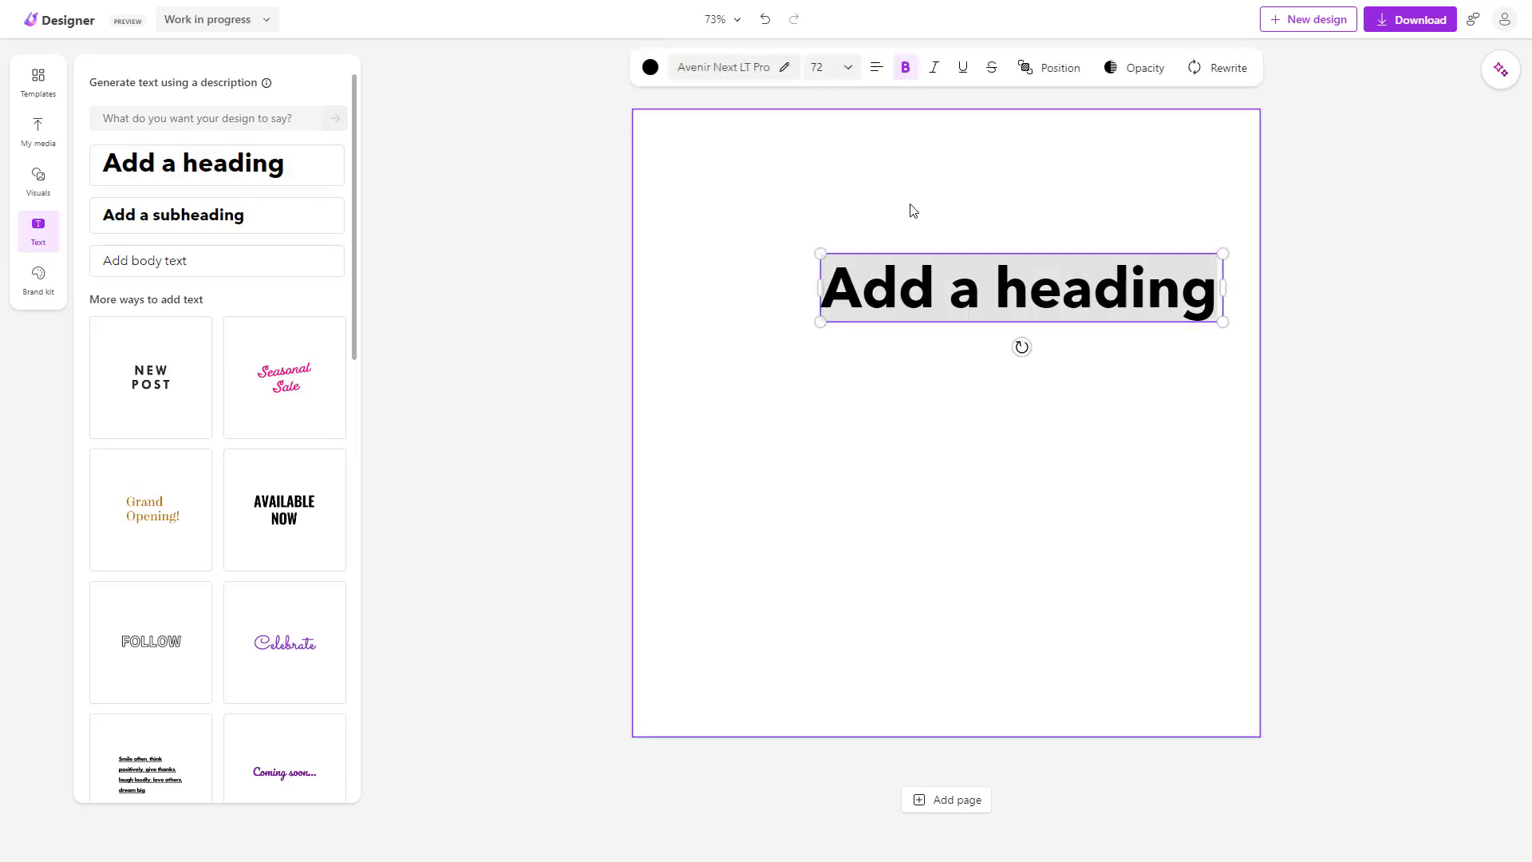
Change the heading text to 'TutorTube' and shift it up and right to the top centre
left_click(964, 218)
left_click_drag(949, 298, 881, 233)
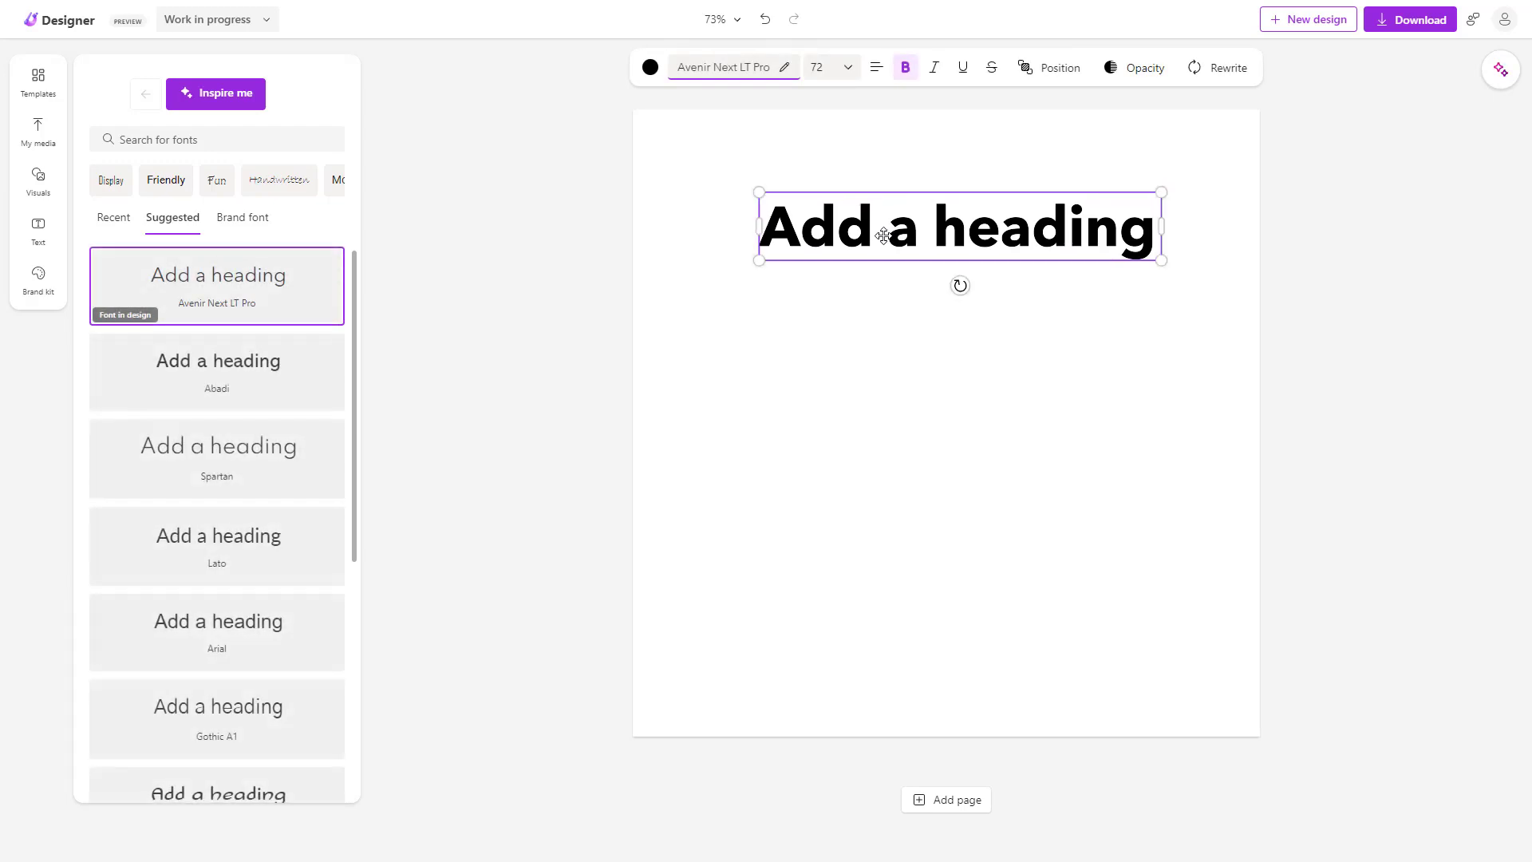
double_click(939, 236)
key("ctrl+a")
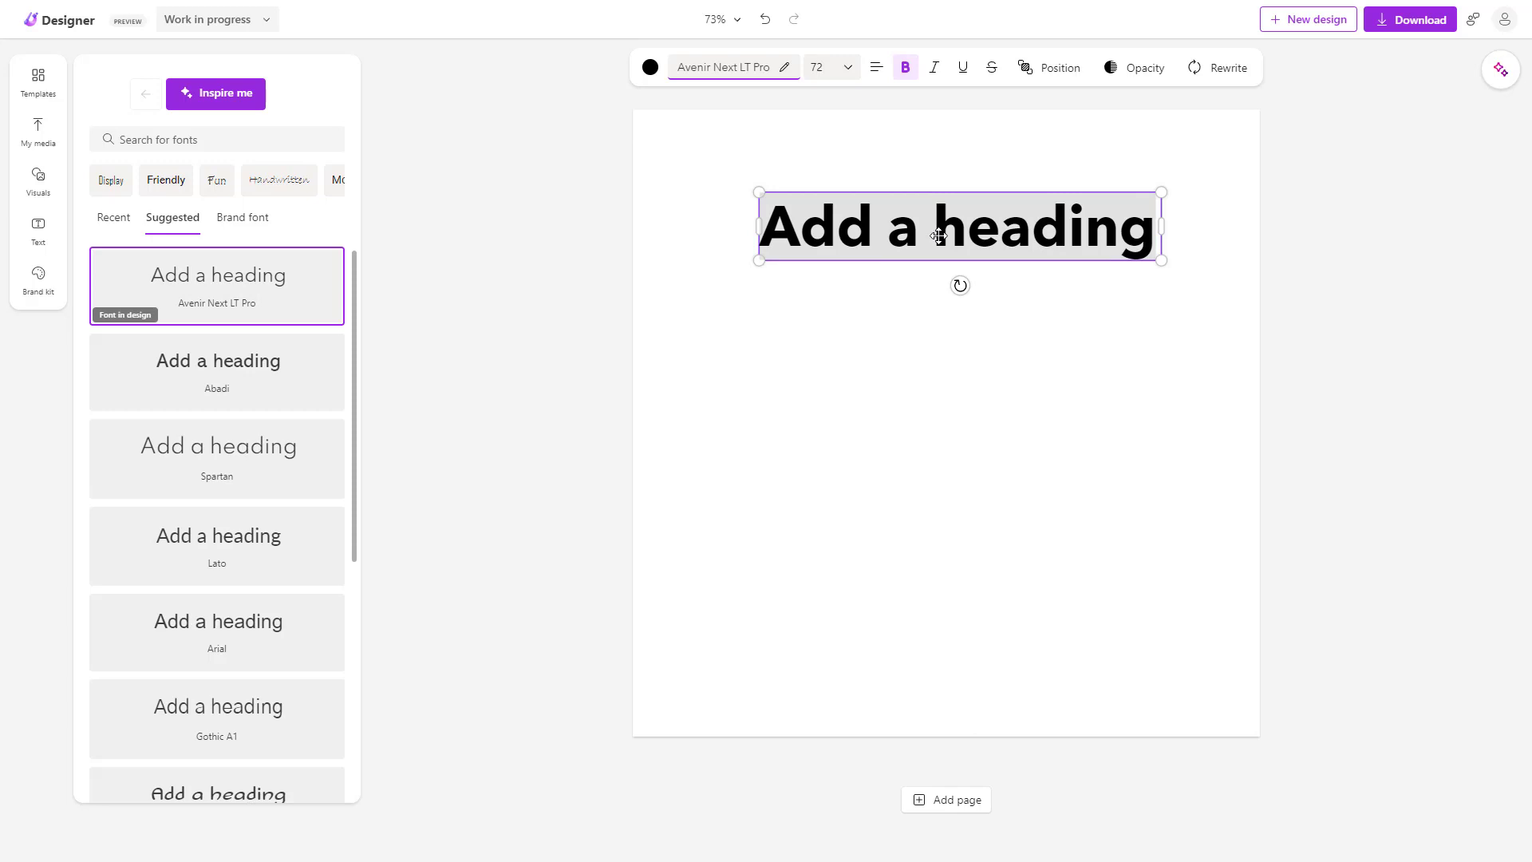
type("TutorTubw")
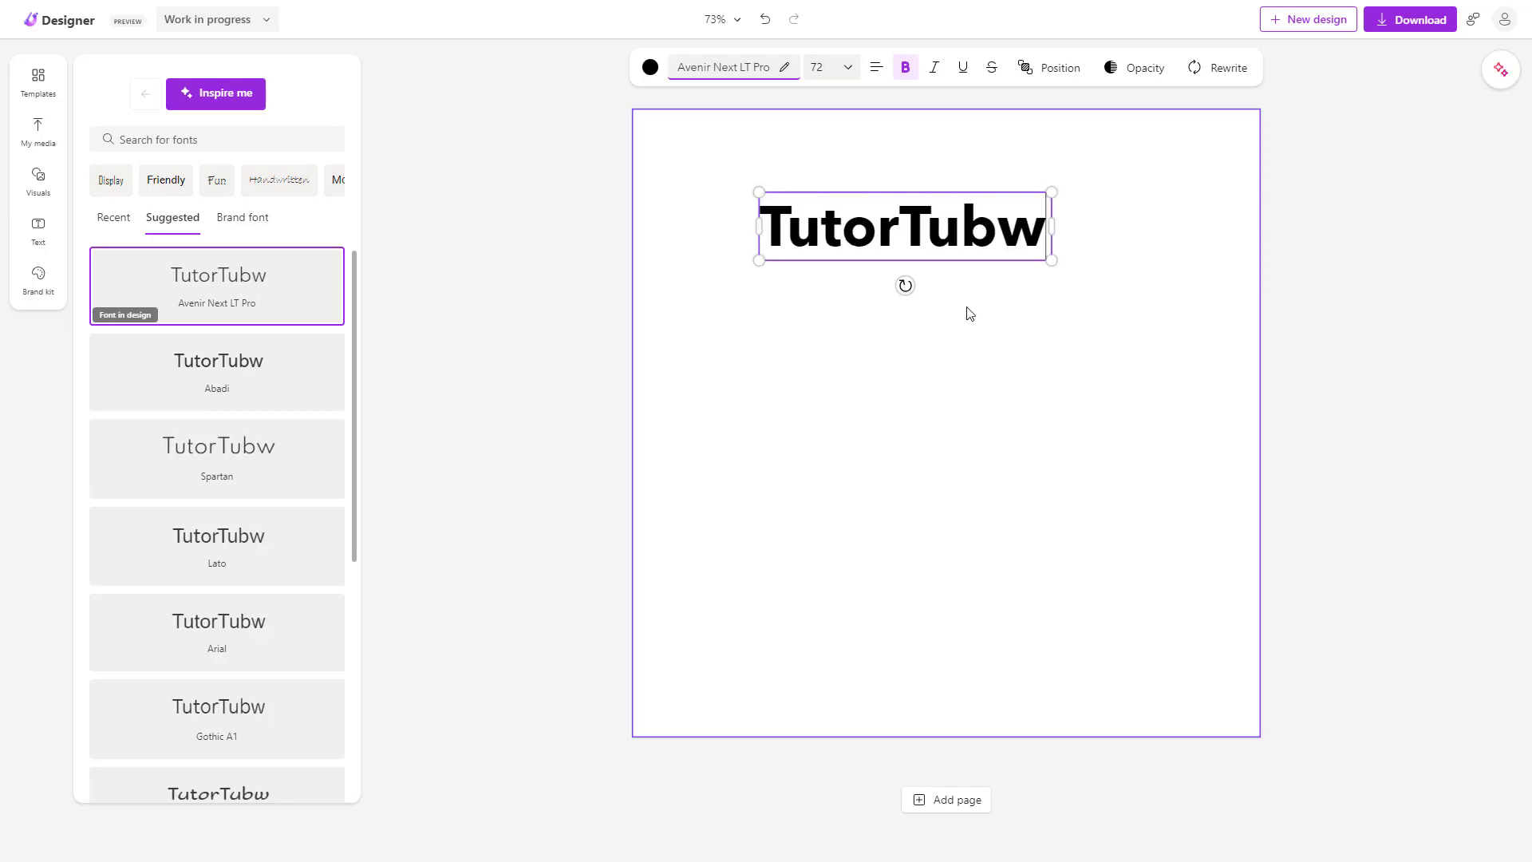
key("BackSpace")
type("e")
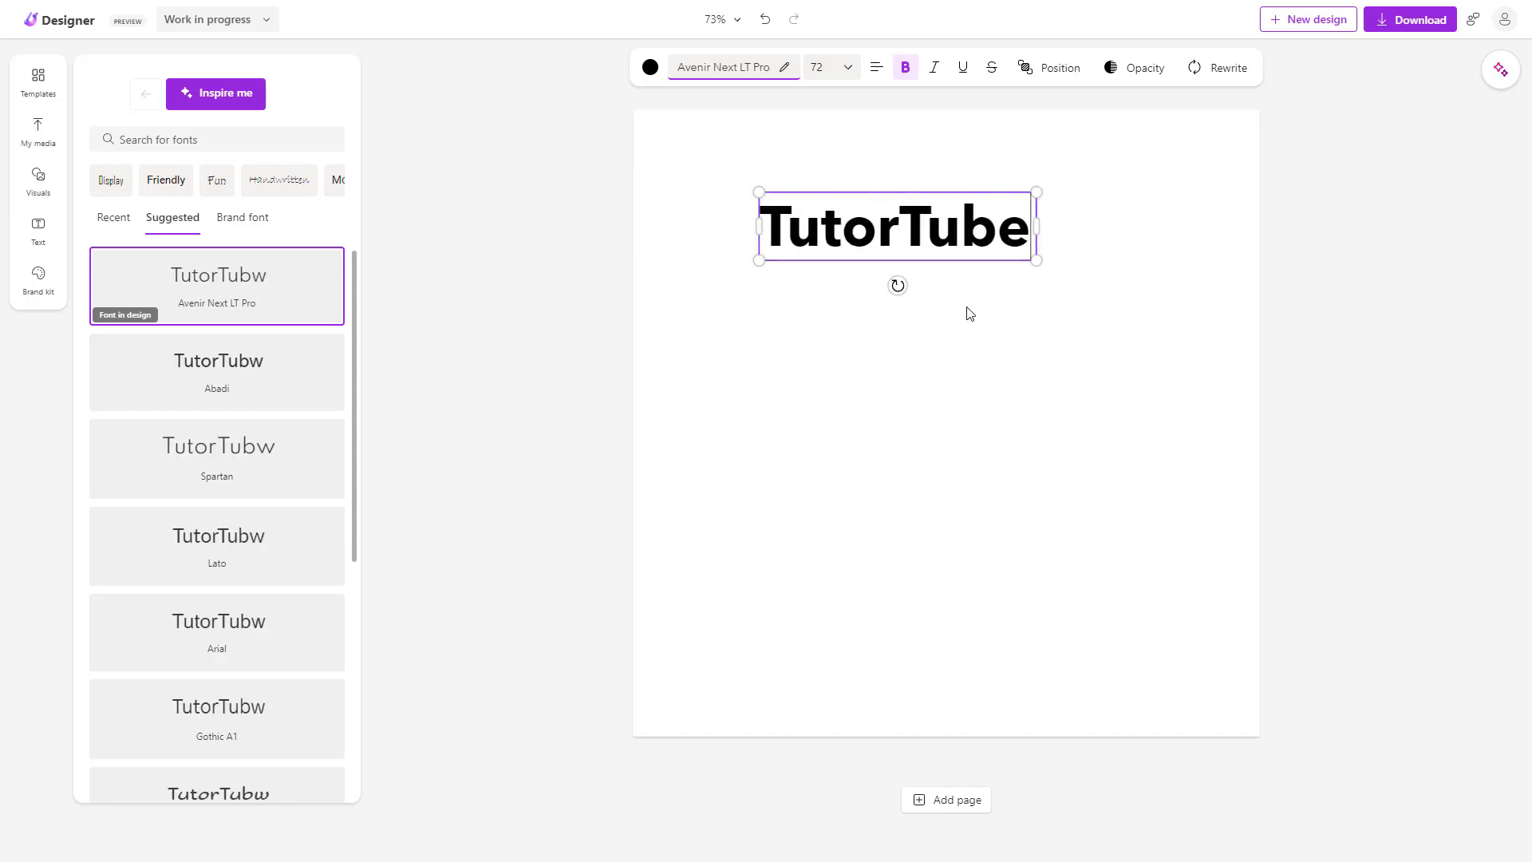
left_click(1003, 386)
left_click_drag(930, 243, 980, 237)
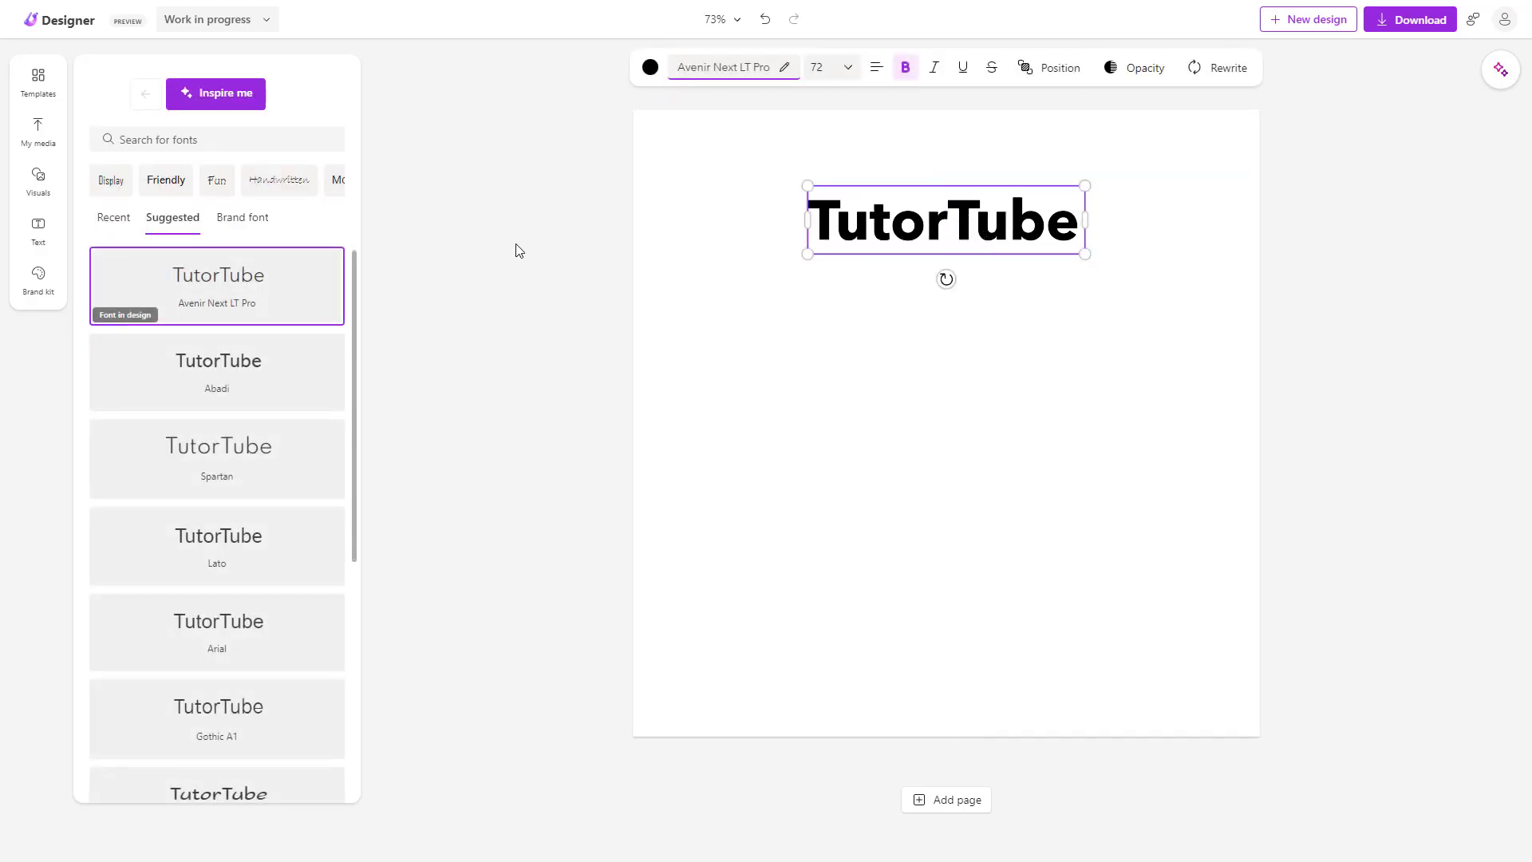
left_click(41, 234)
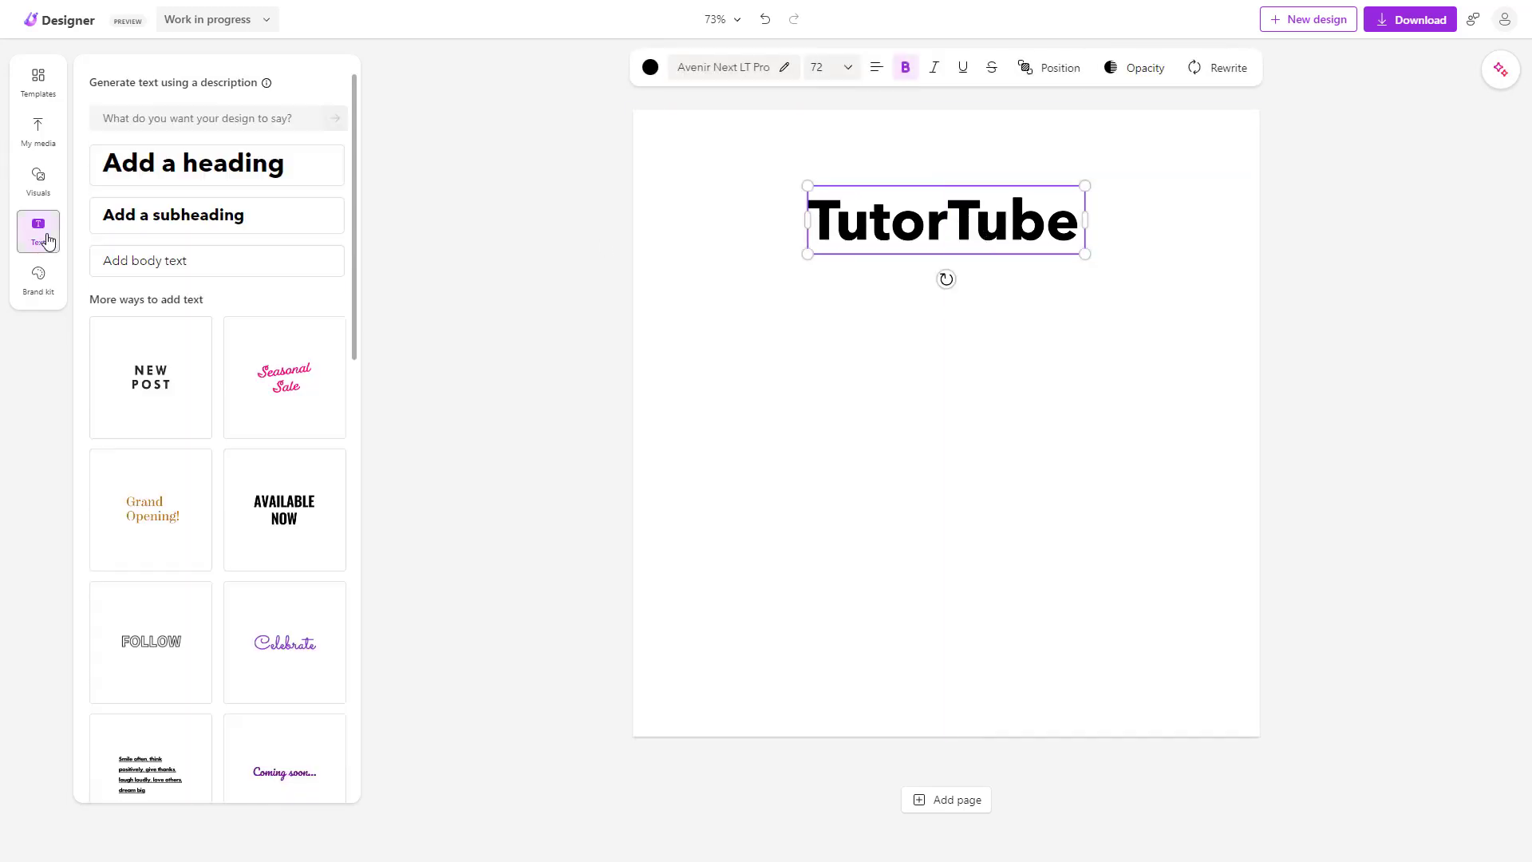
Add a 'Keep on Learning' subheading just under TutorTube, then add a 20-pt body text box
left_click(191, 217)
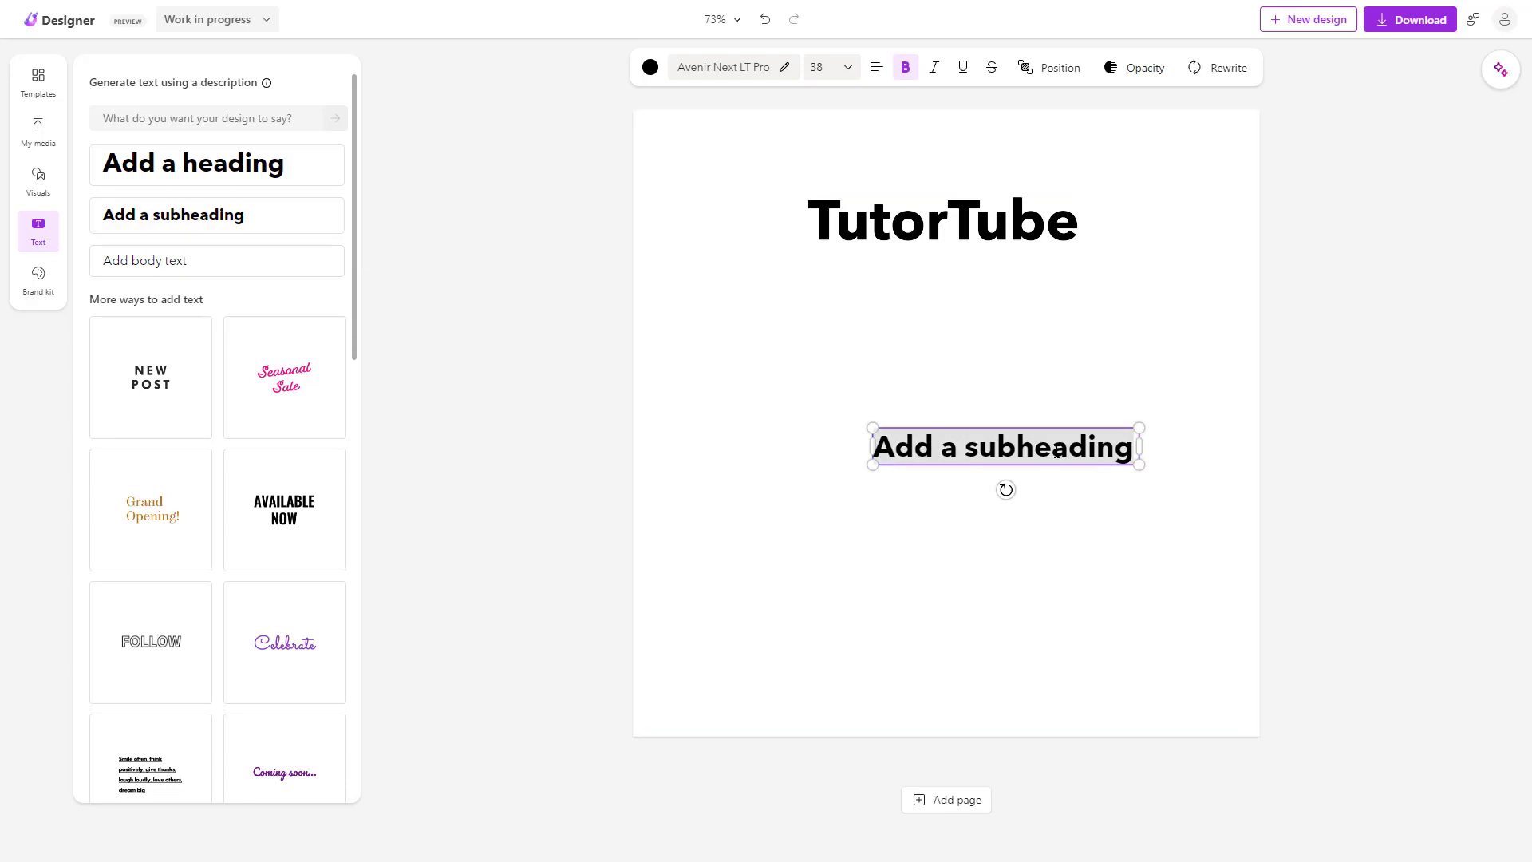
type("Keep")
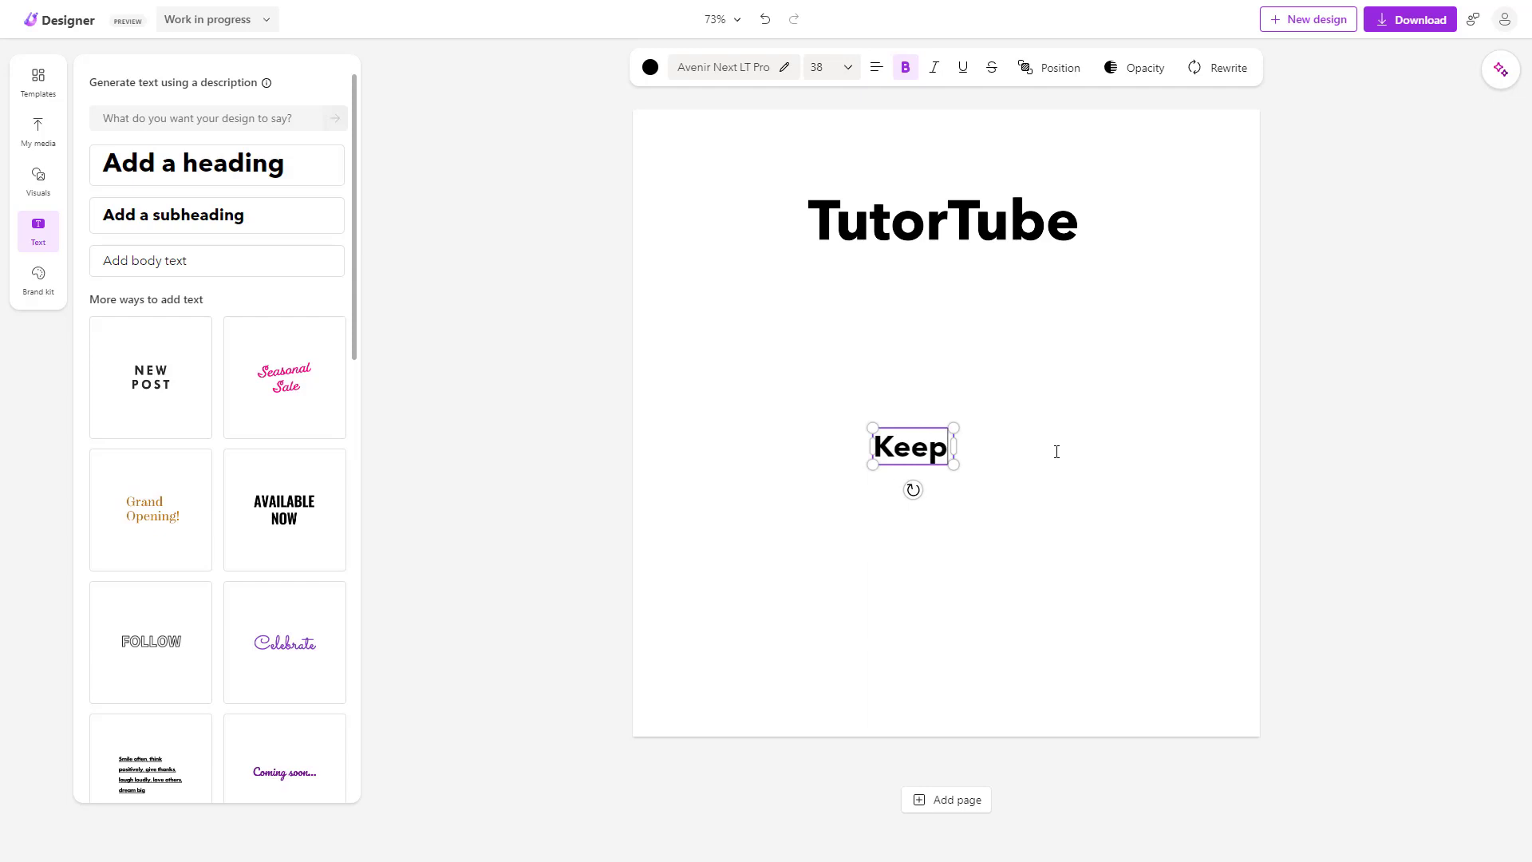
type(" on Learning")
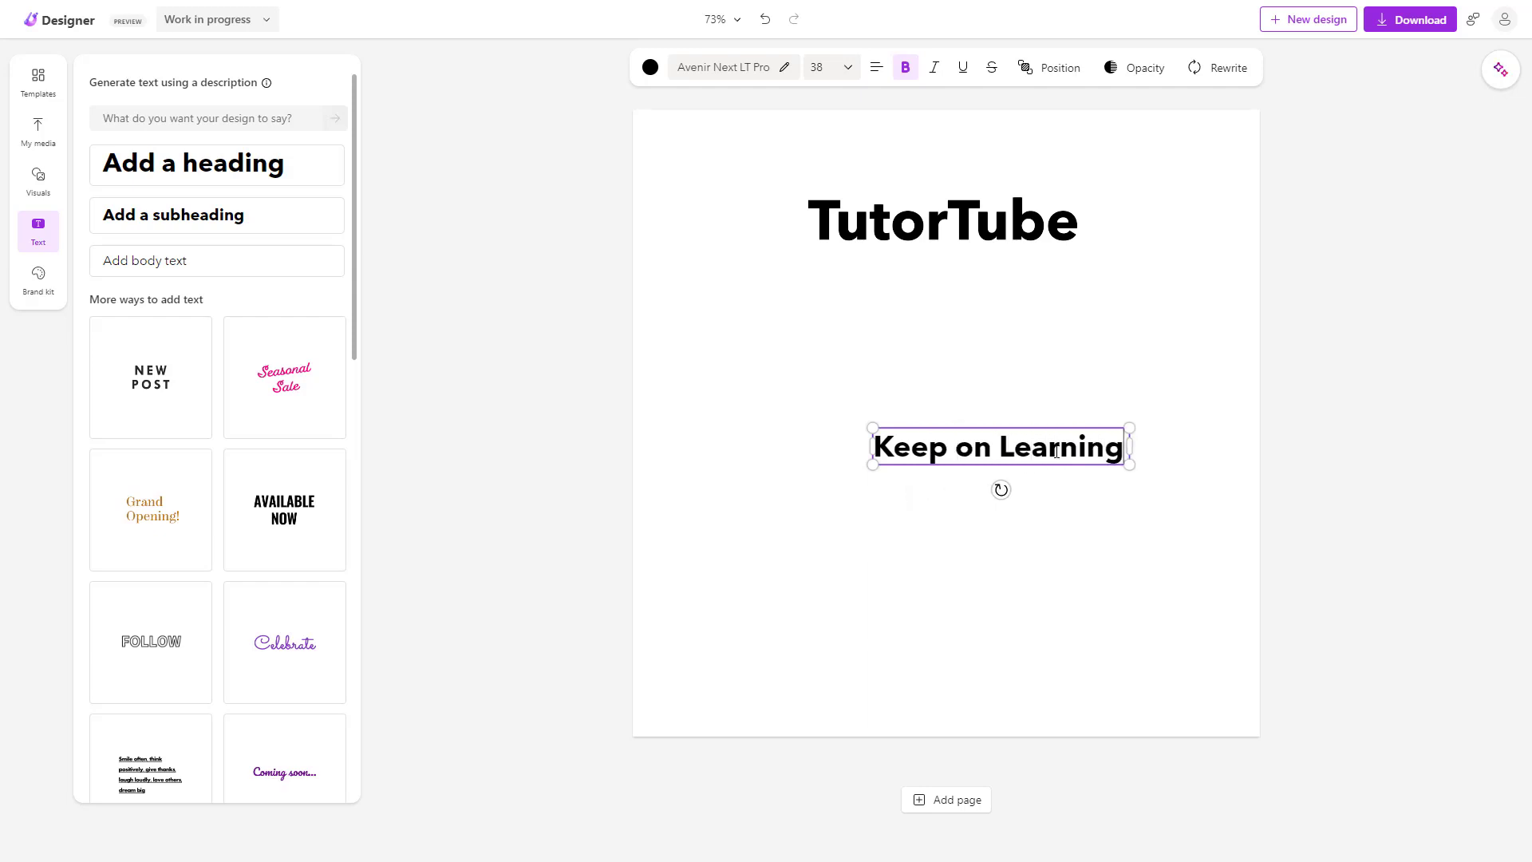
left_click(1025, 418)
left_click_drag(1038, 450, 983, 281)
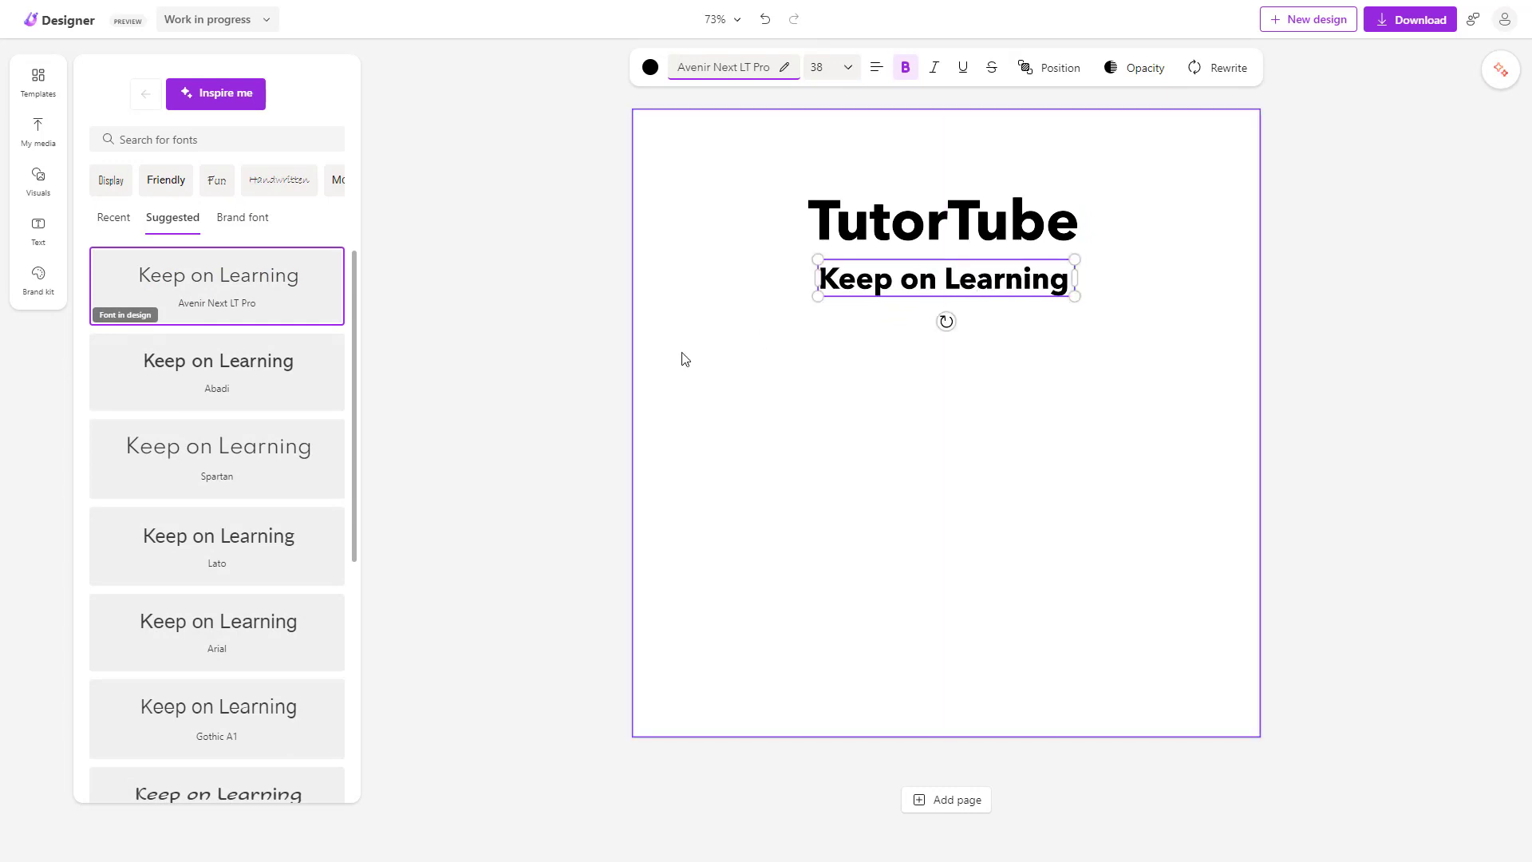
left_click(50, 236)
left_click(181, 271)
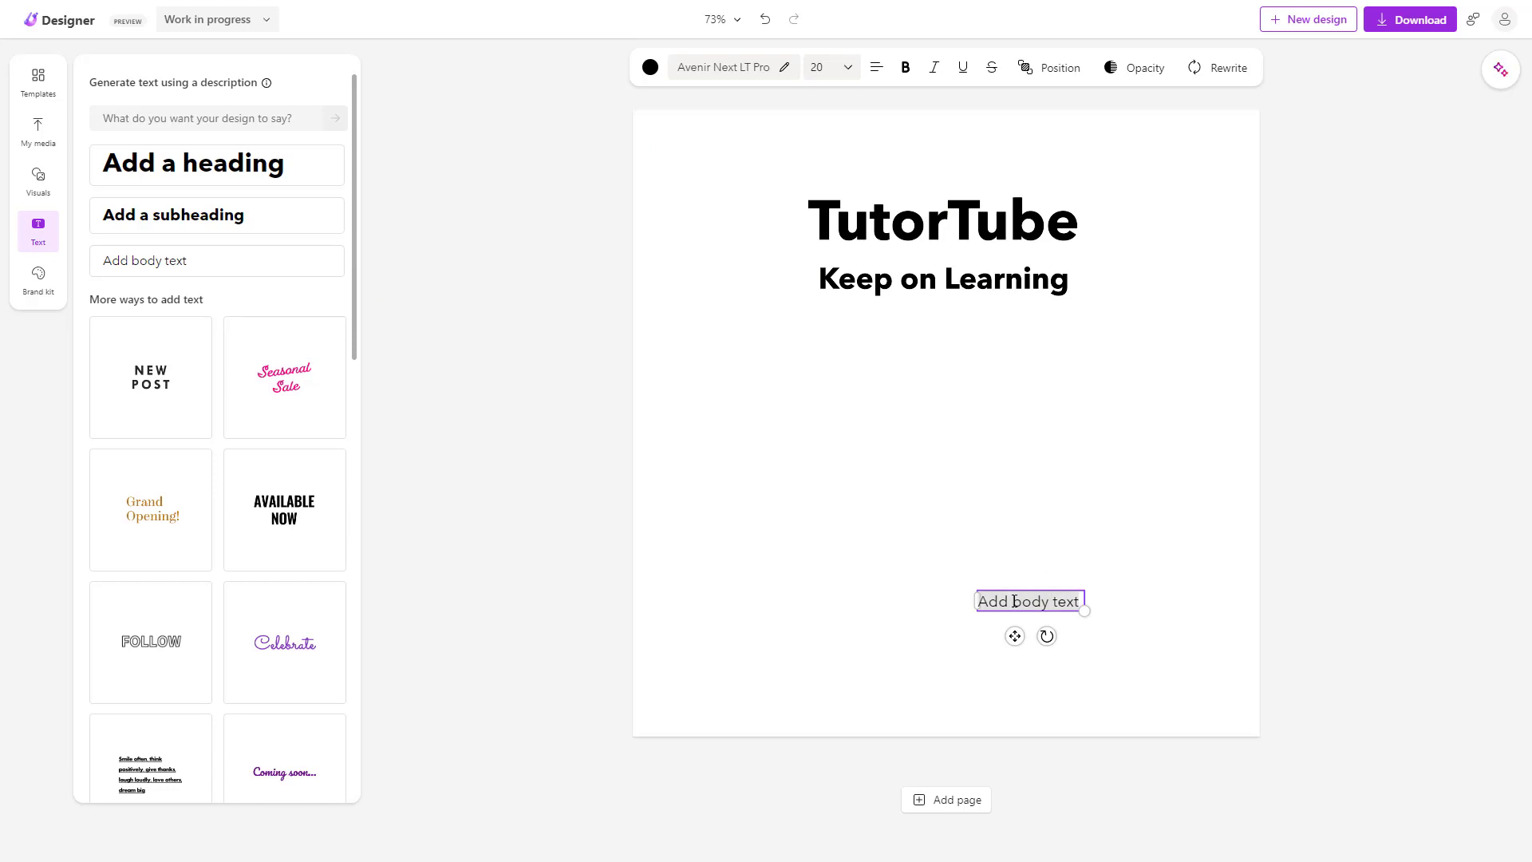
Change the body text to 'Learn at your convenience' and place it below Keep on Learning
type("Learn at your convenience")
left_click(1059, 608)
left_click_drag(1059, 608, 928, 323)
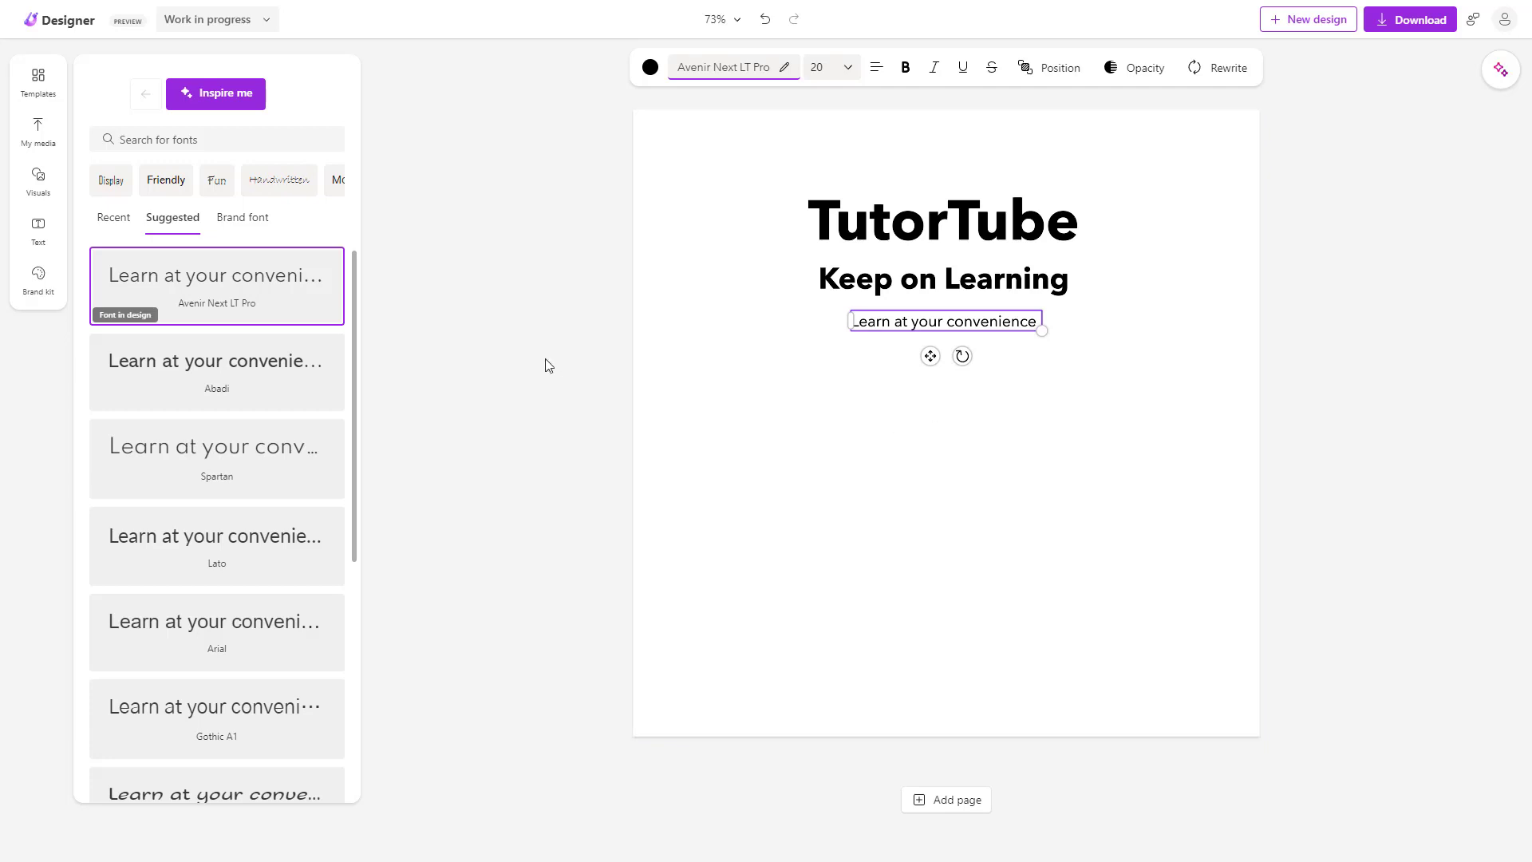
left_click(44, 229)
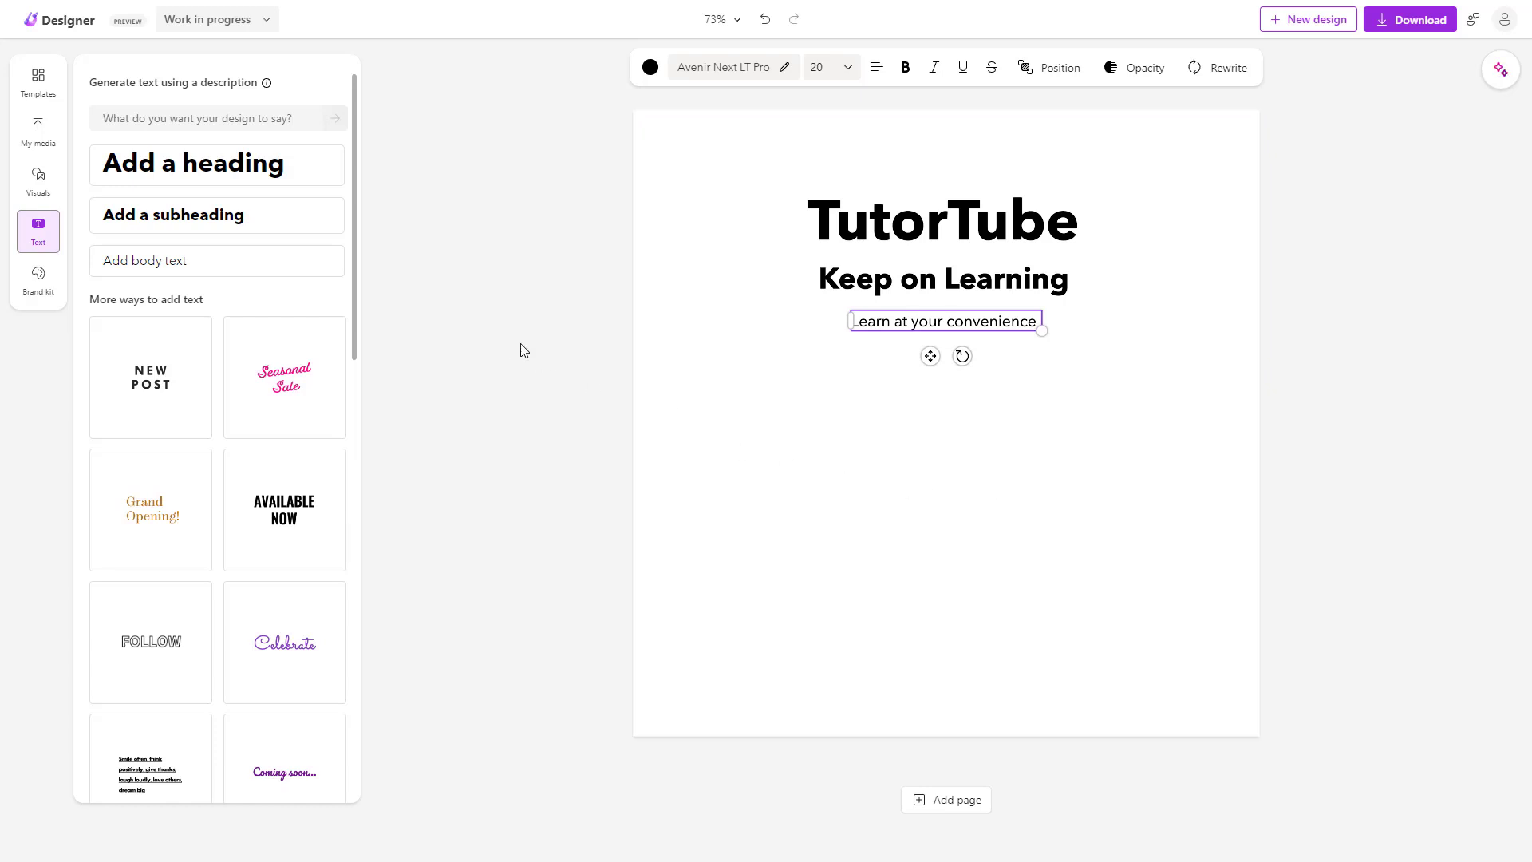
left_click(232, 119)
Generate text suggestions from 'Tut' and place the suggested TutorTube heading below the tagline
type("Tut")
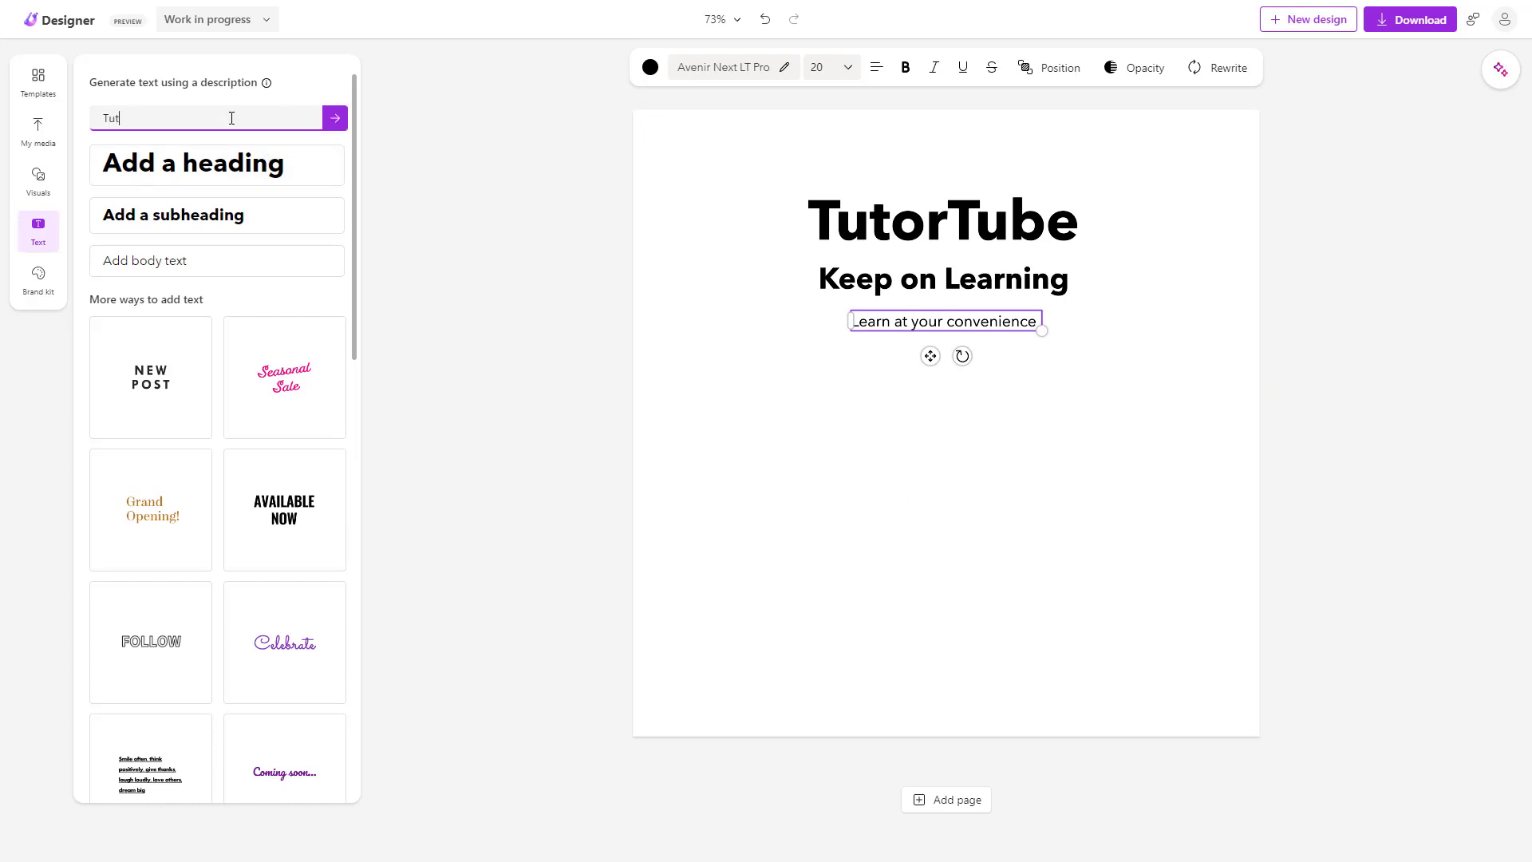
left_click(335, 119)
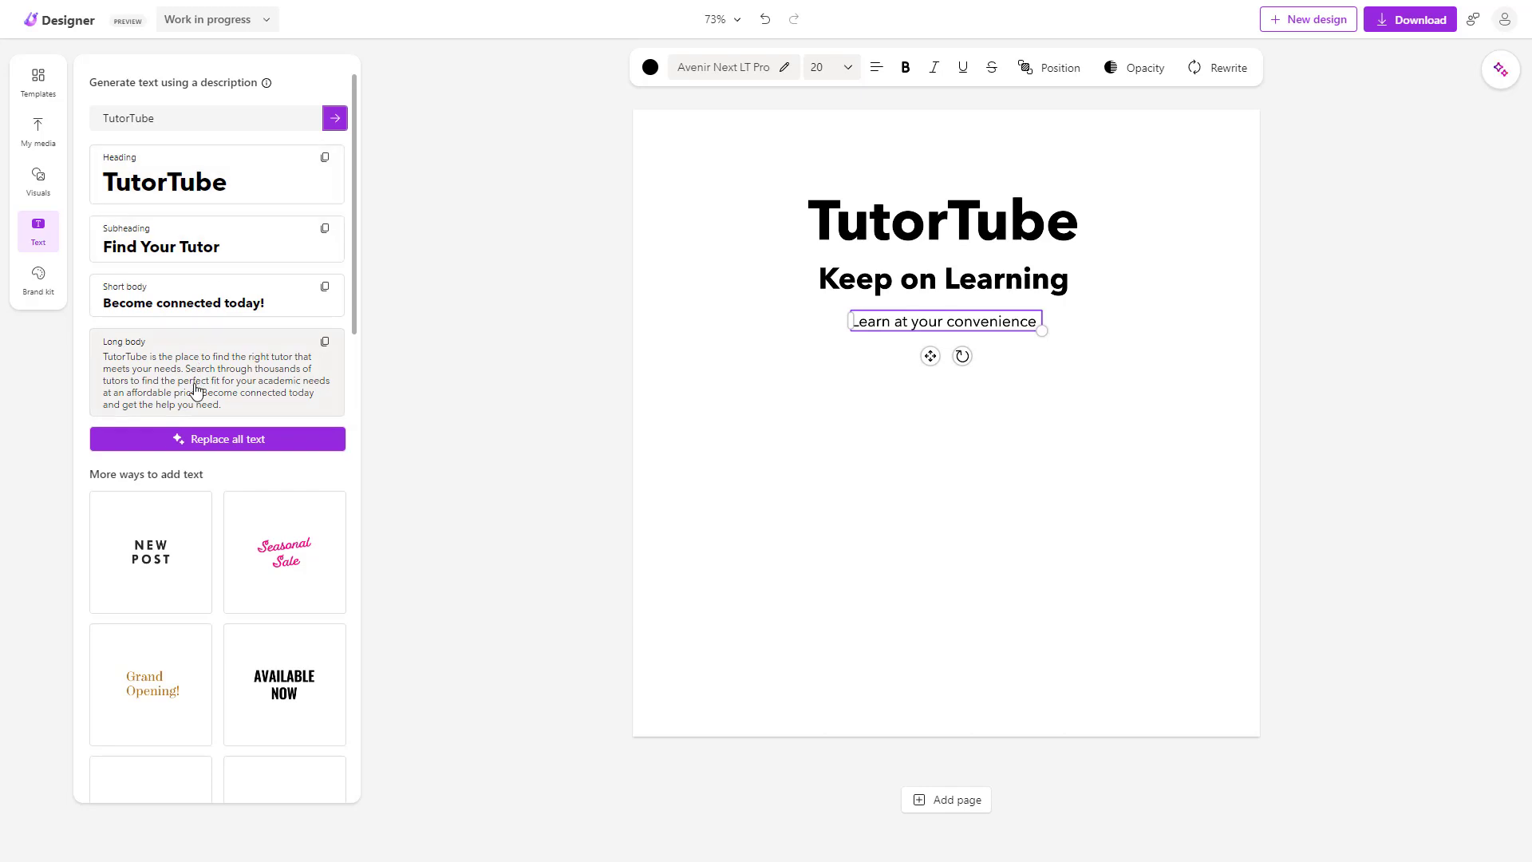
left_click(194, 184)
left_click(1109, 303)
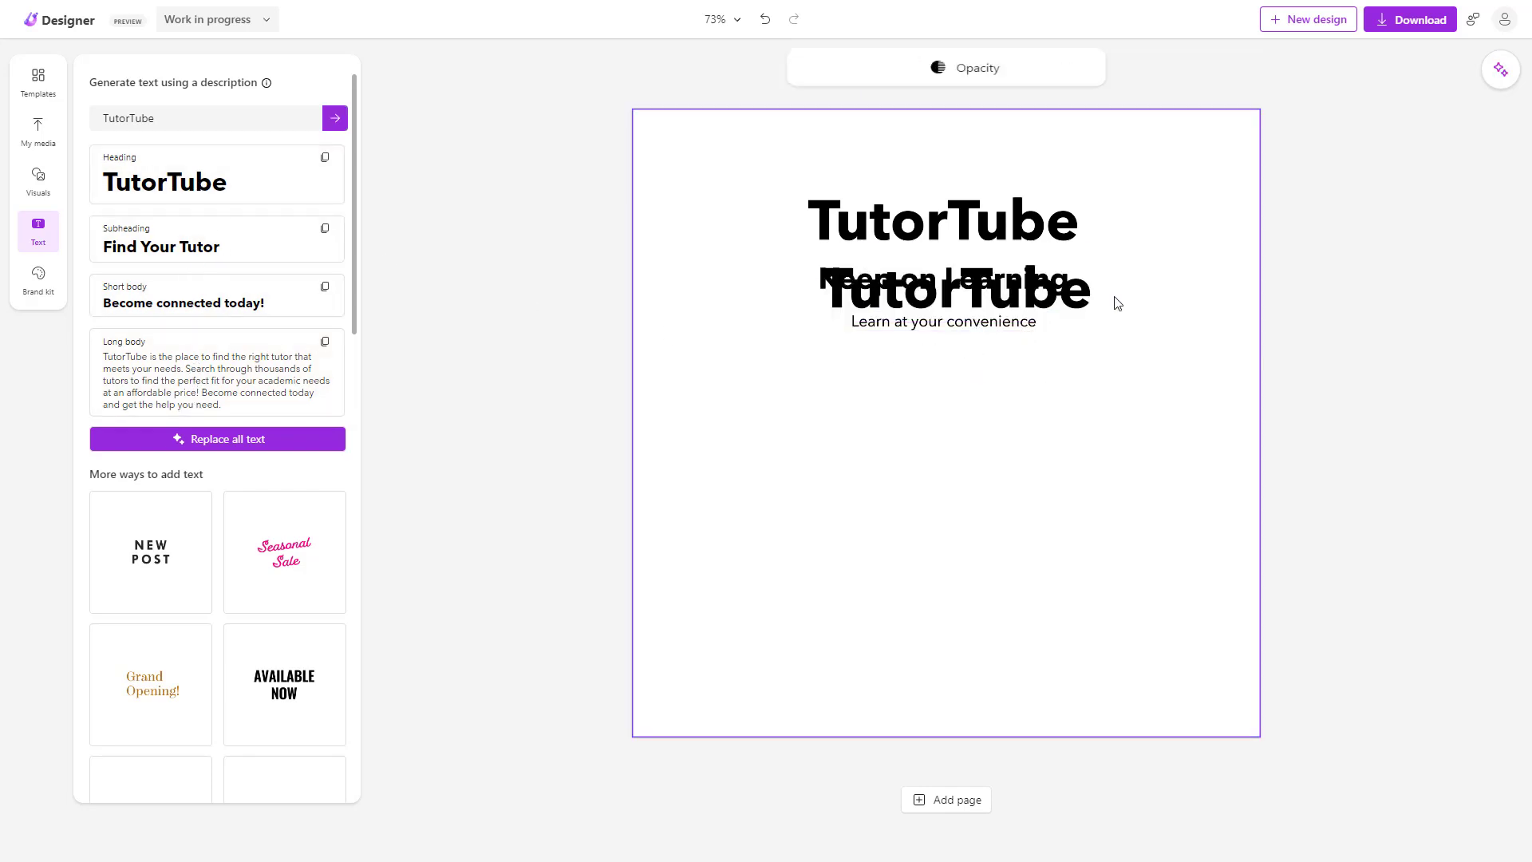
left_click_drag(1009, 437, 1009, 447)
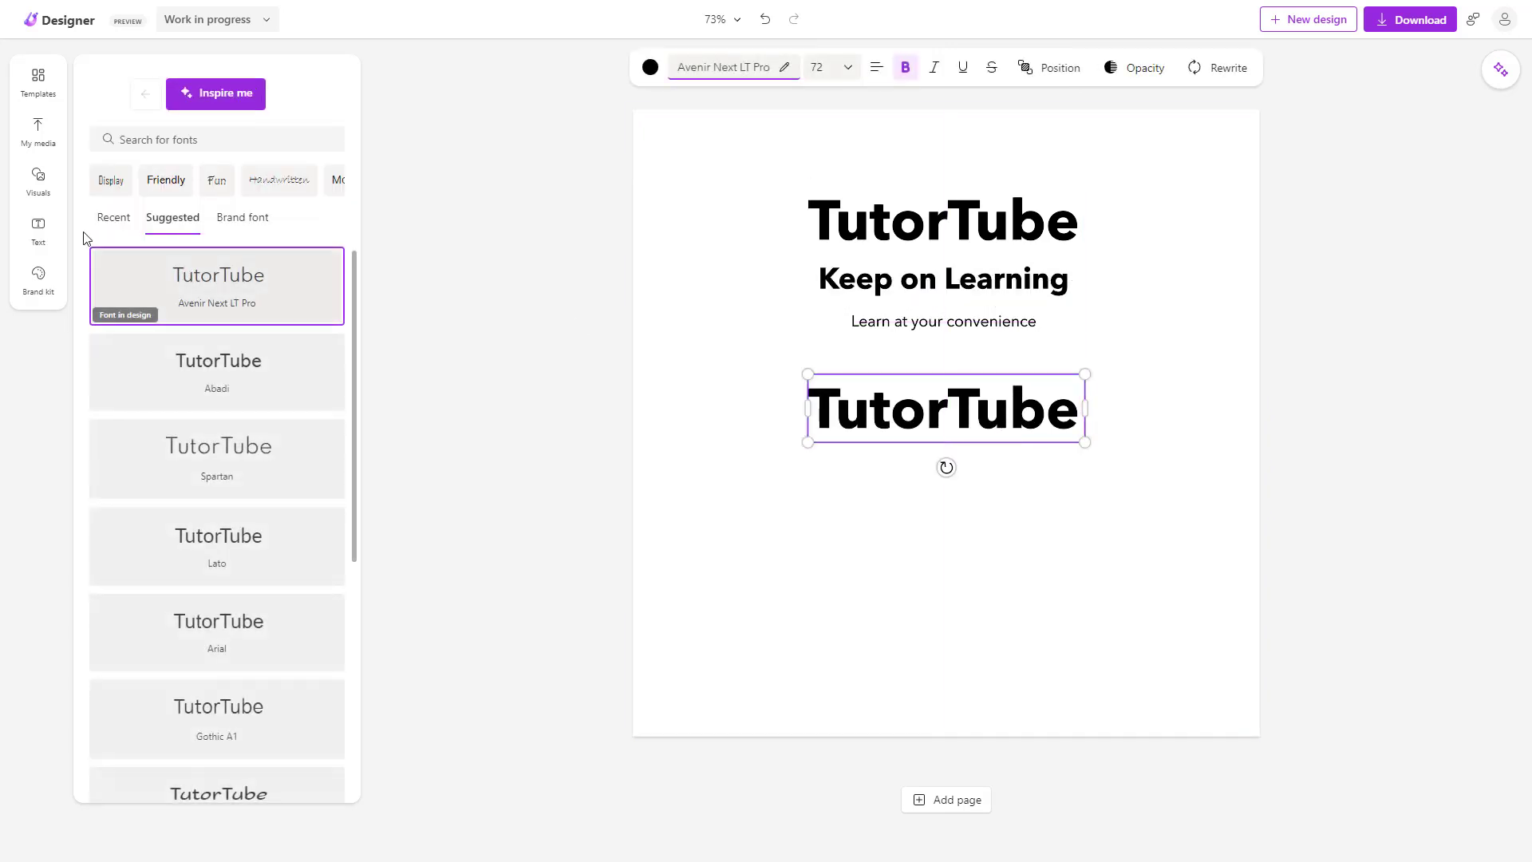
Search the fonts for 'tutortube'
left_click(224, 142)
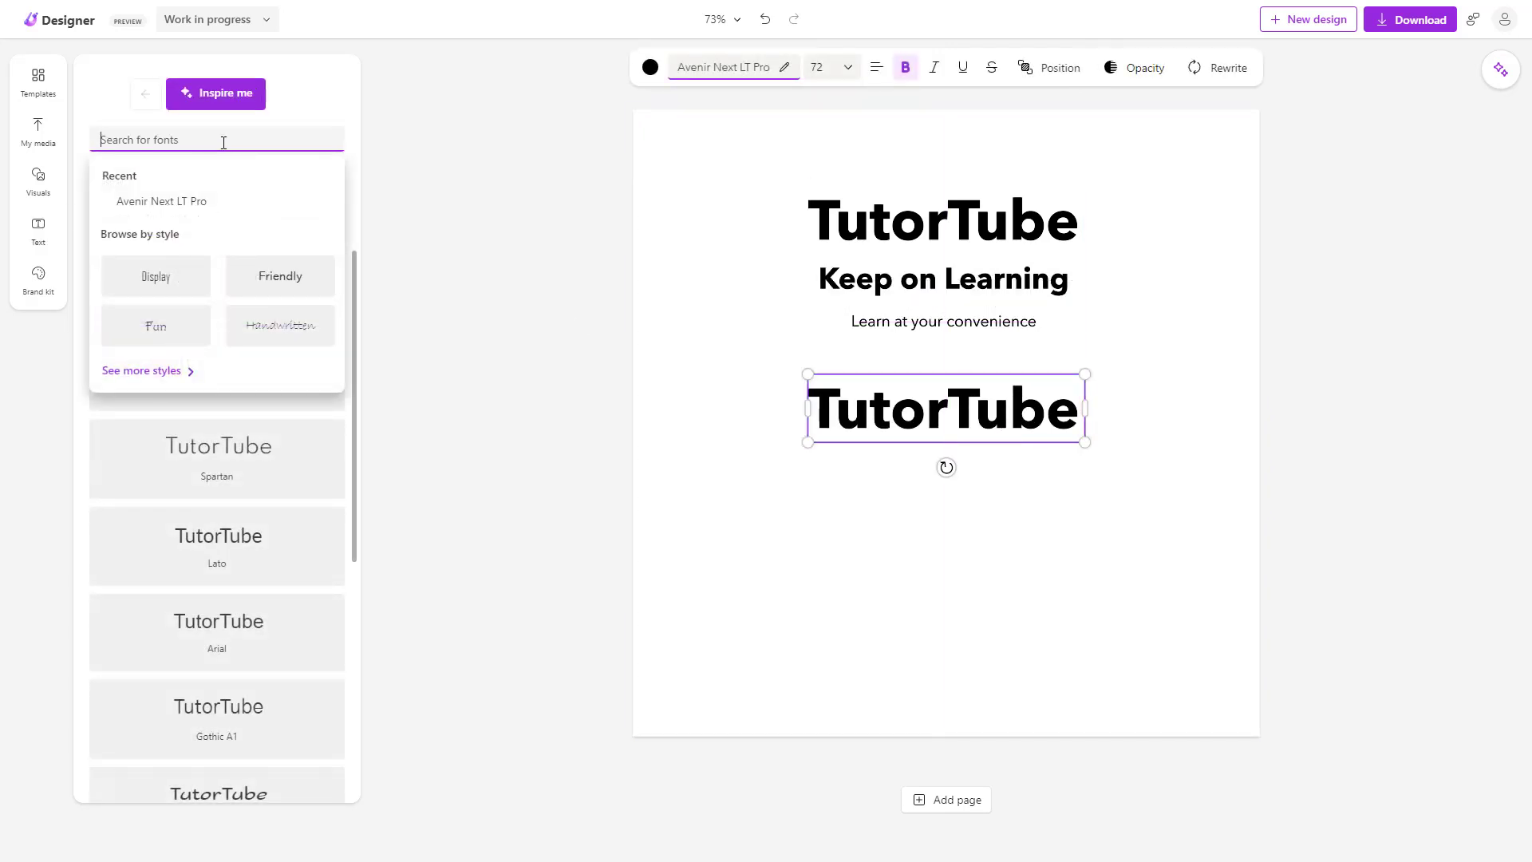
type("tutortube")
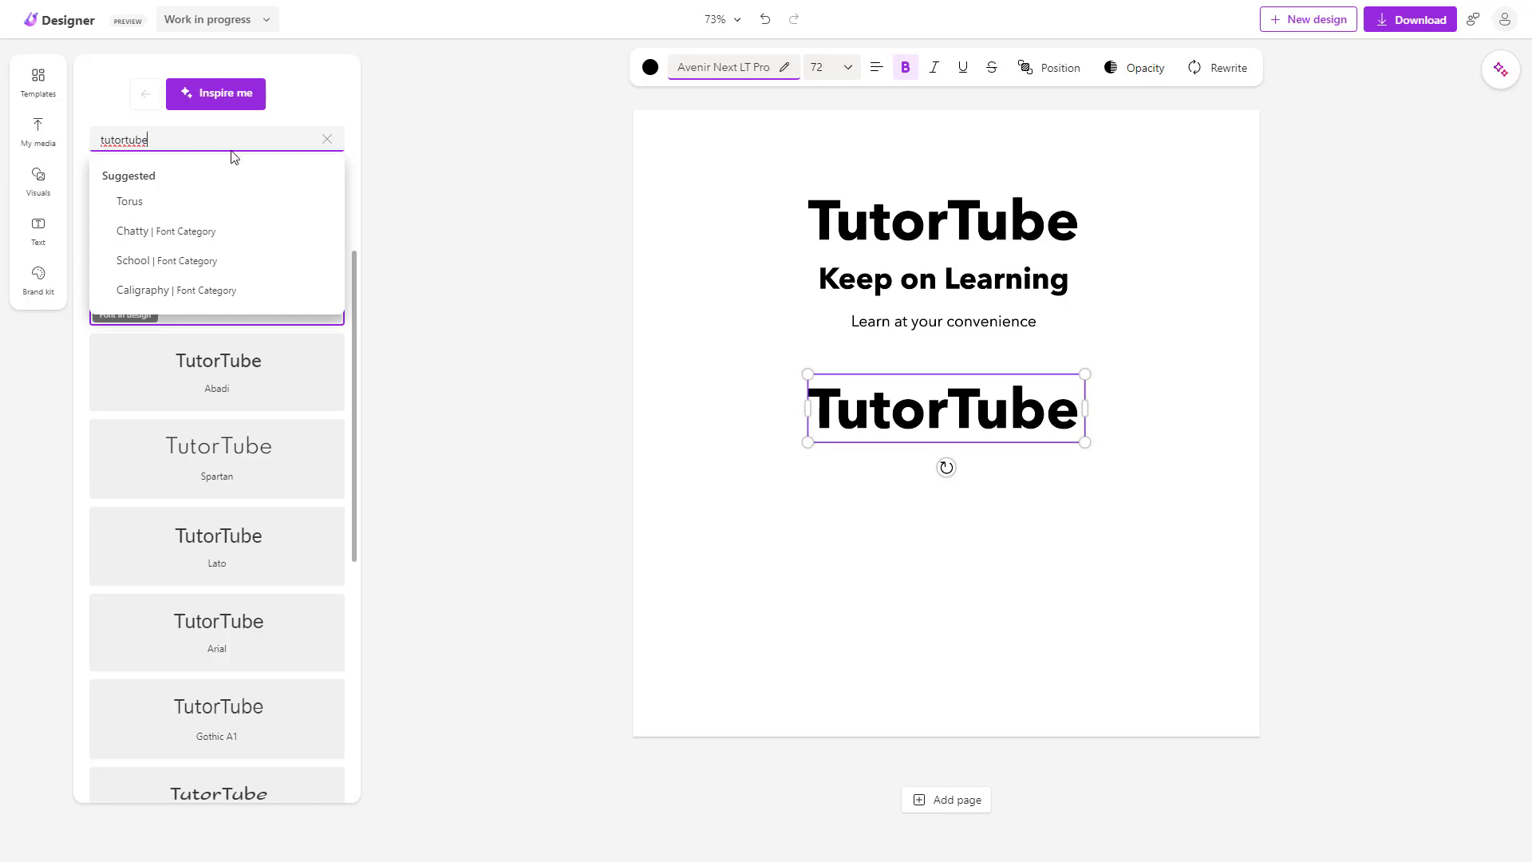
left_click(41, 234)
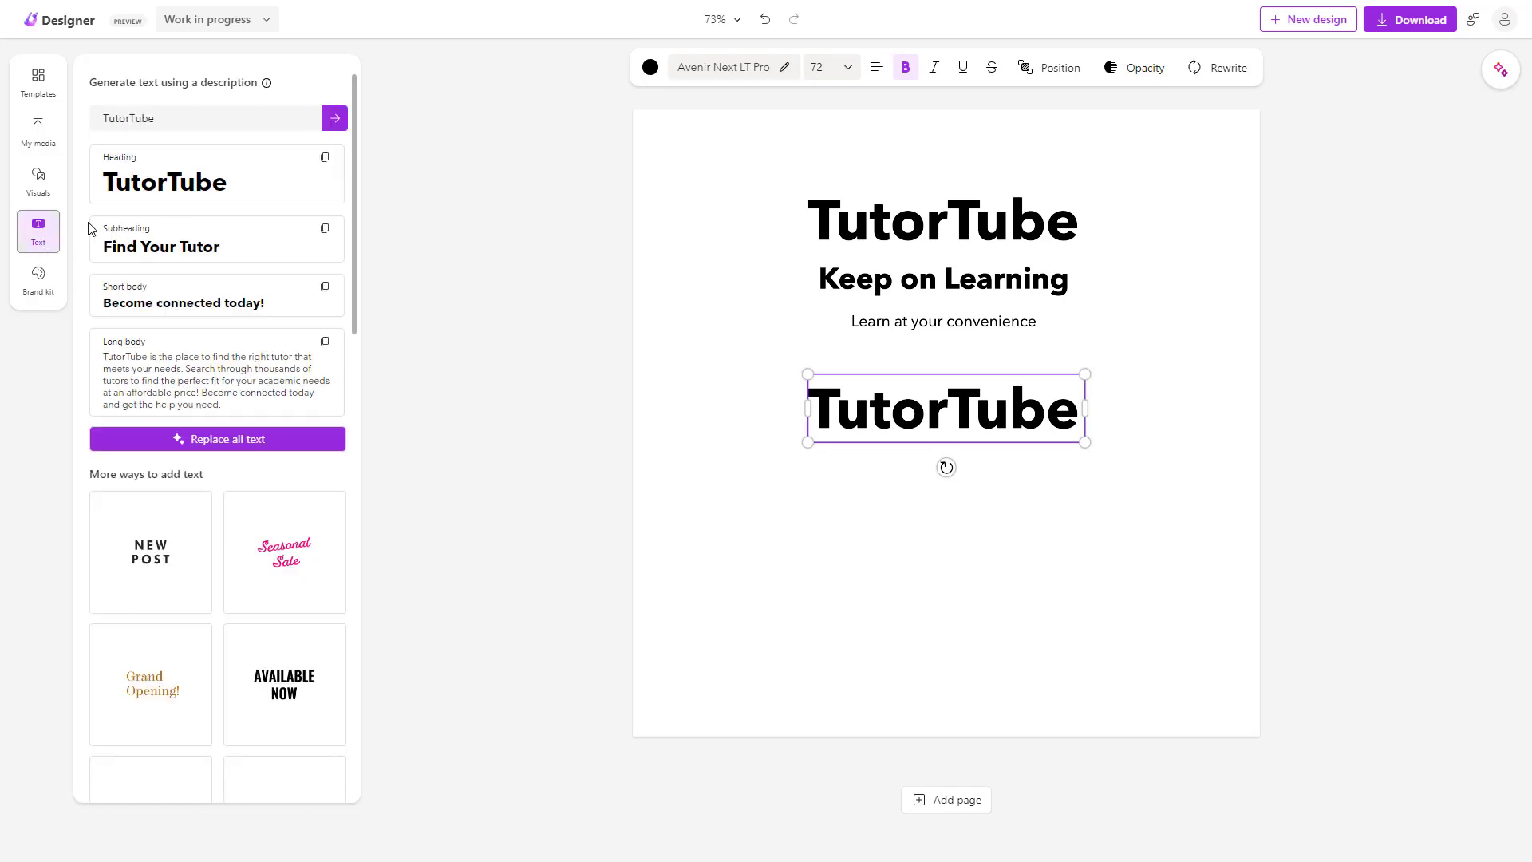
Add the suggested 'Find Your Tutor' subheading and 20-pt 'Become connected today!' line
left_click(158, 249)
left_click(165, 316)
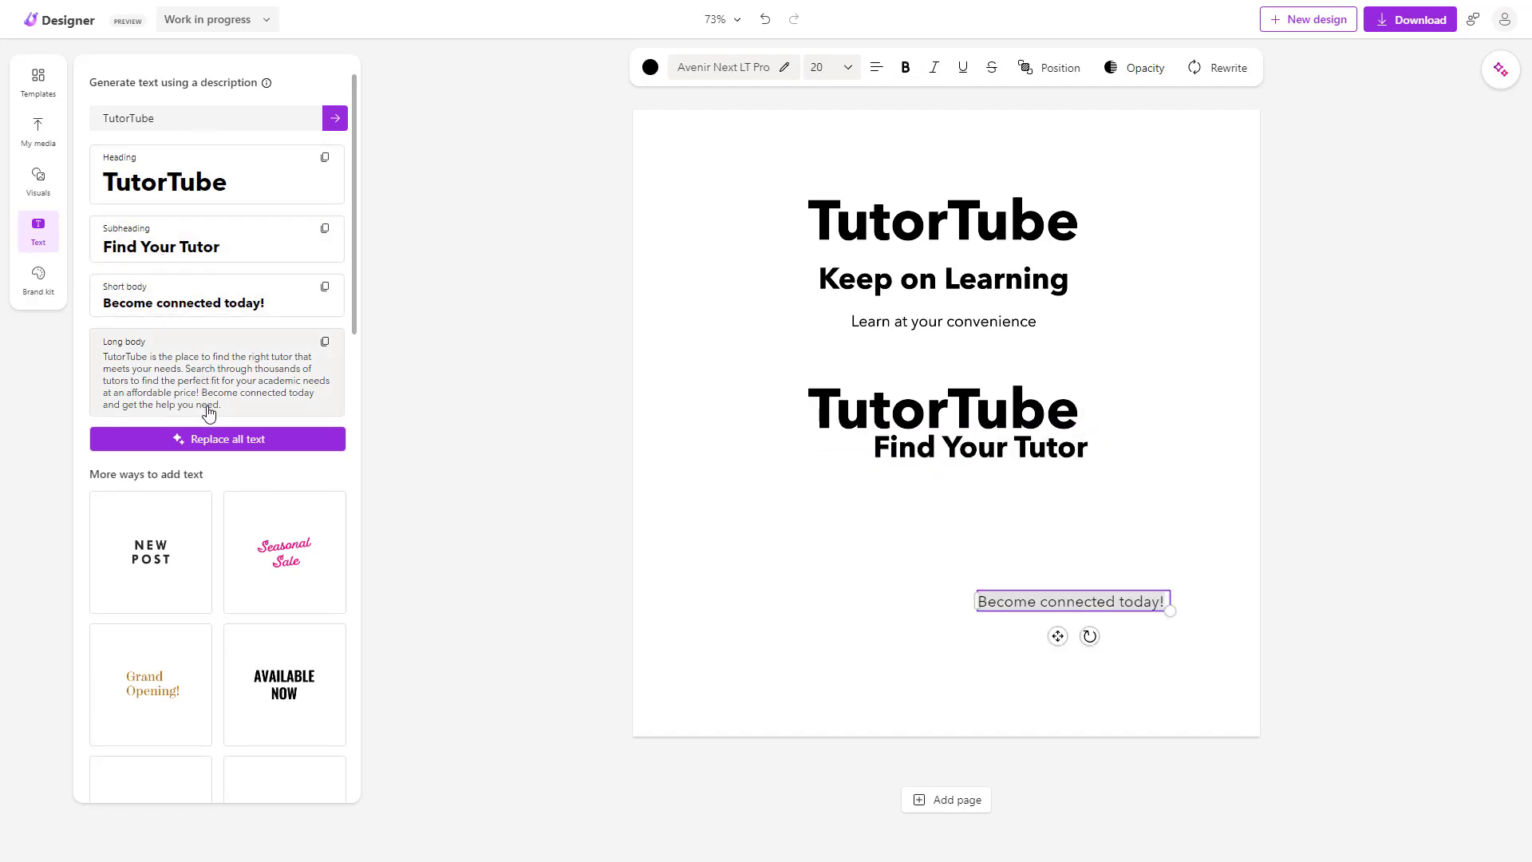
left_click(174, 119)
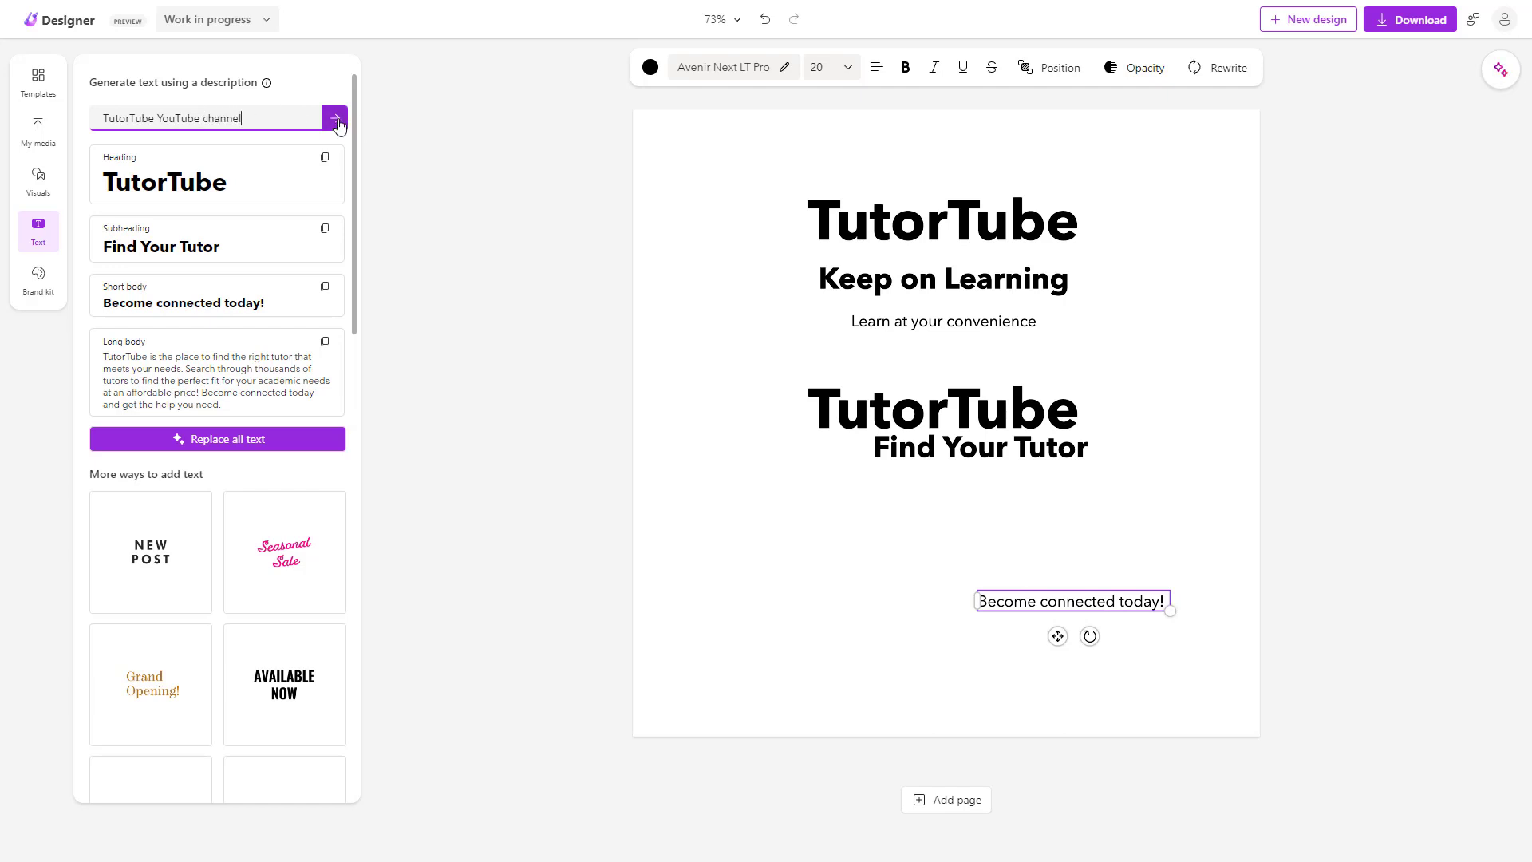
Generate new suggestions from the description 'YouTube channel for multimedia and general computing'
type("YouTube channel for multimedia and genera")
type("l cmpu")
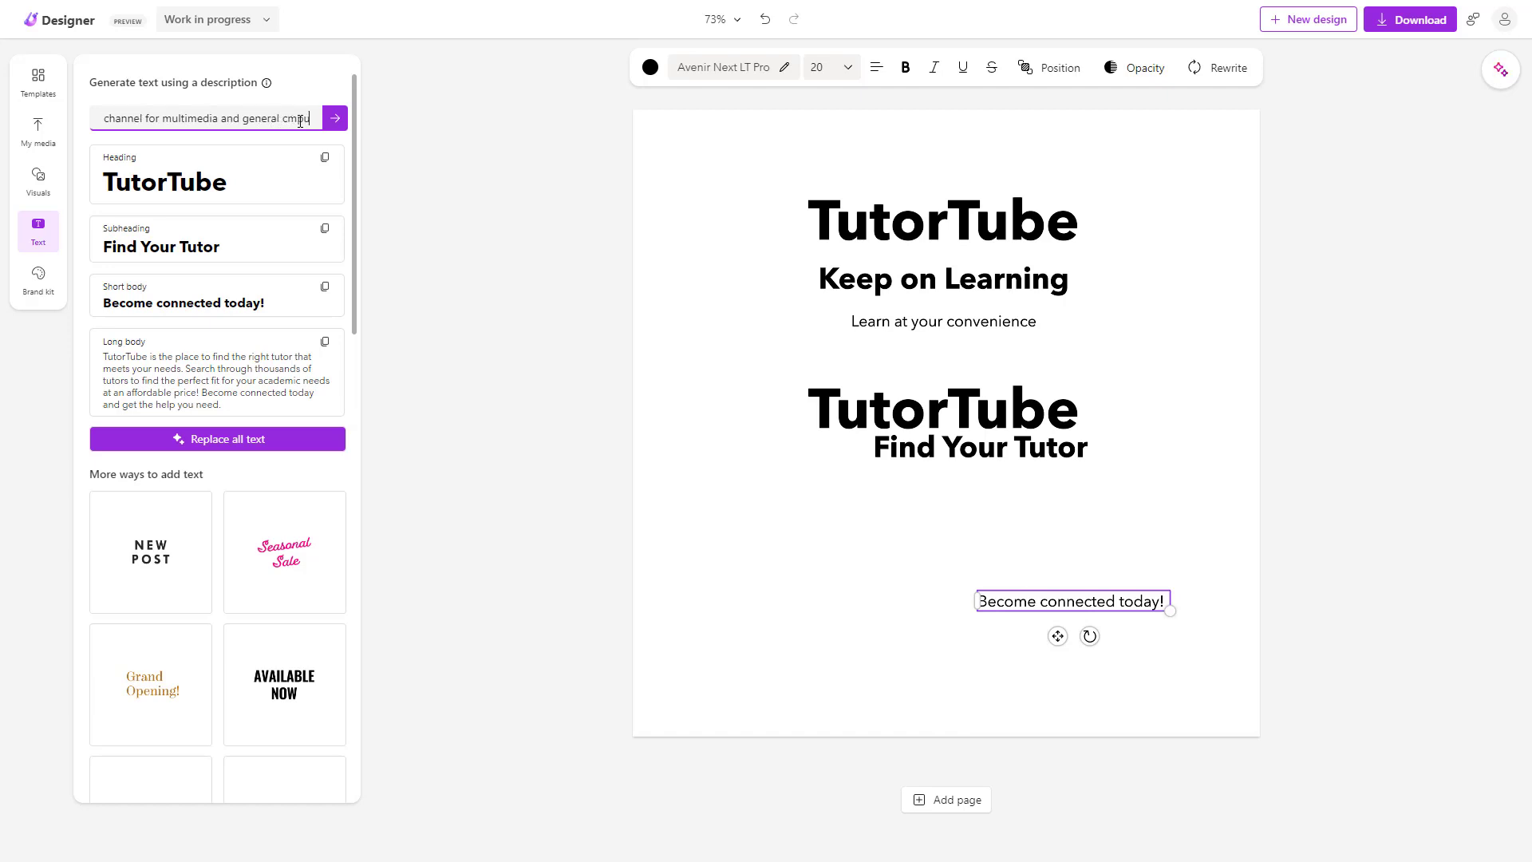
key("BackSpace")
key("BackSpace")
key("BackSpace")
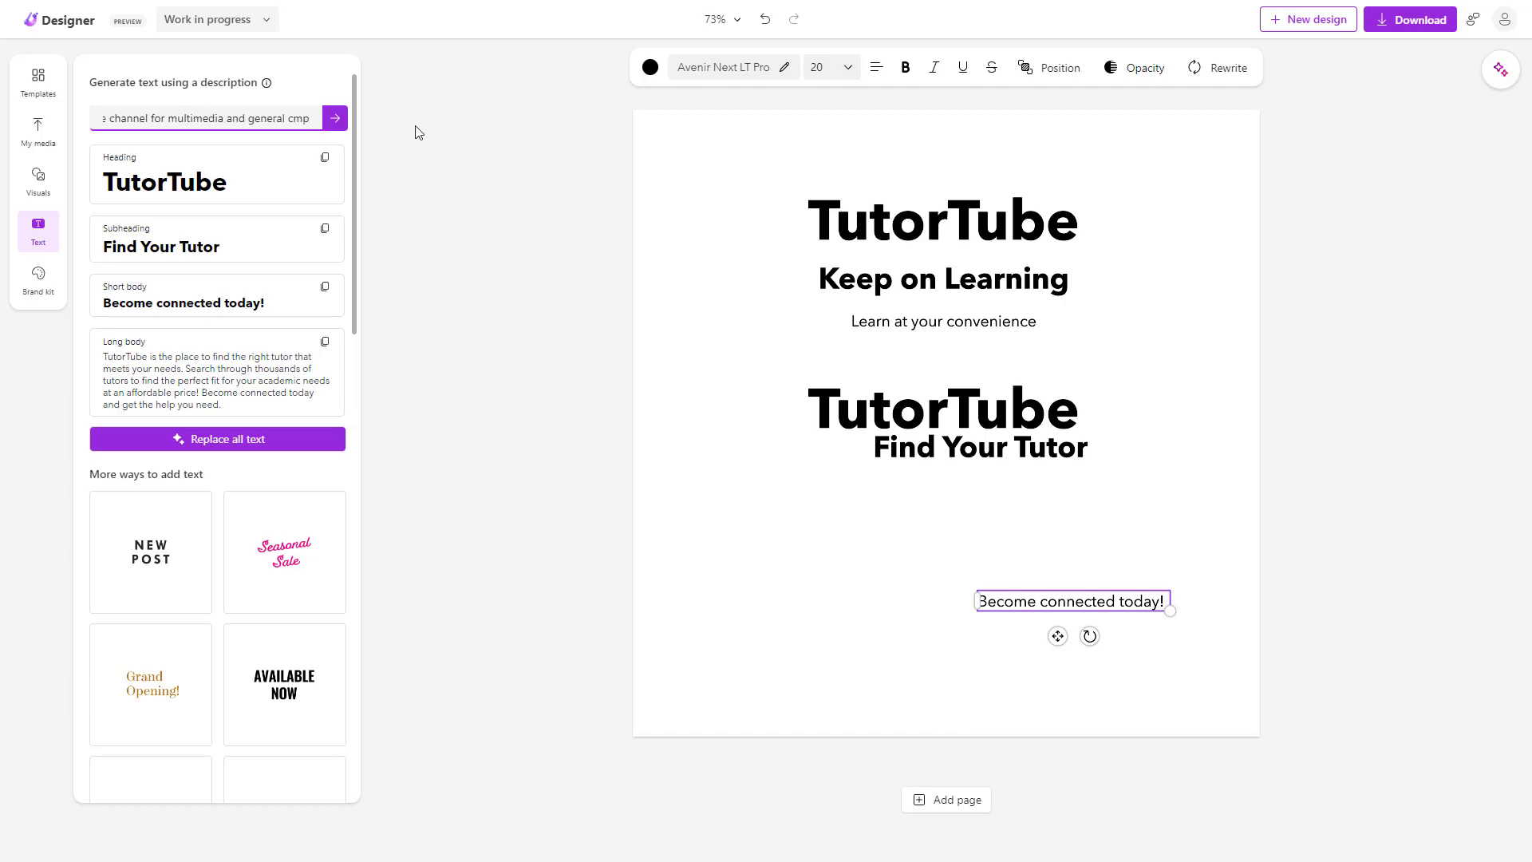
type("omputing")
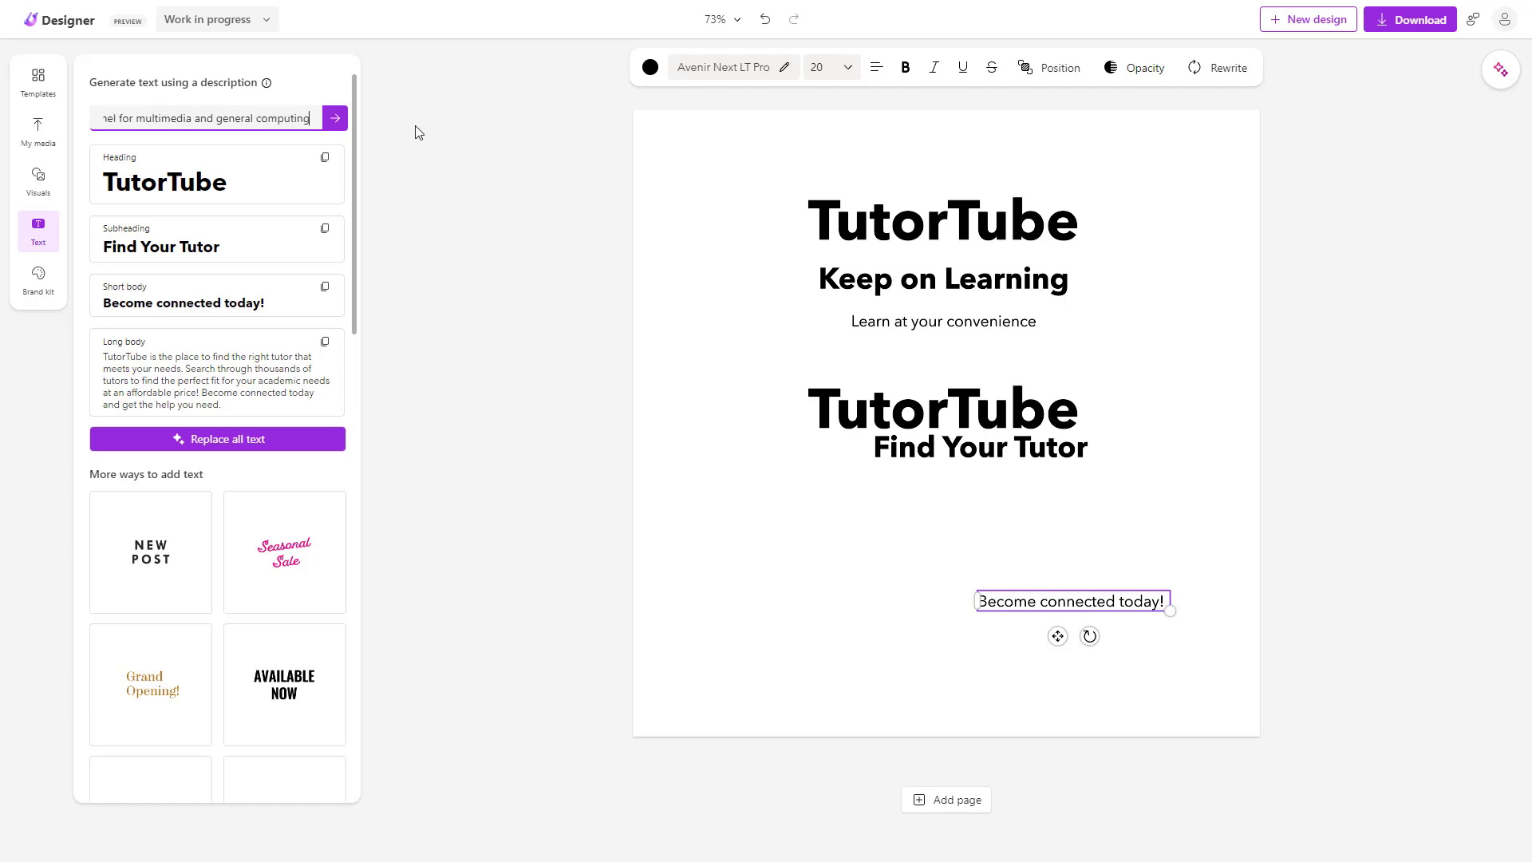
left_click(338, 120)
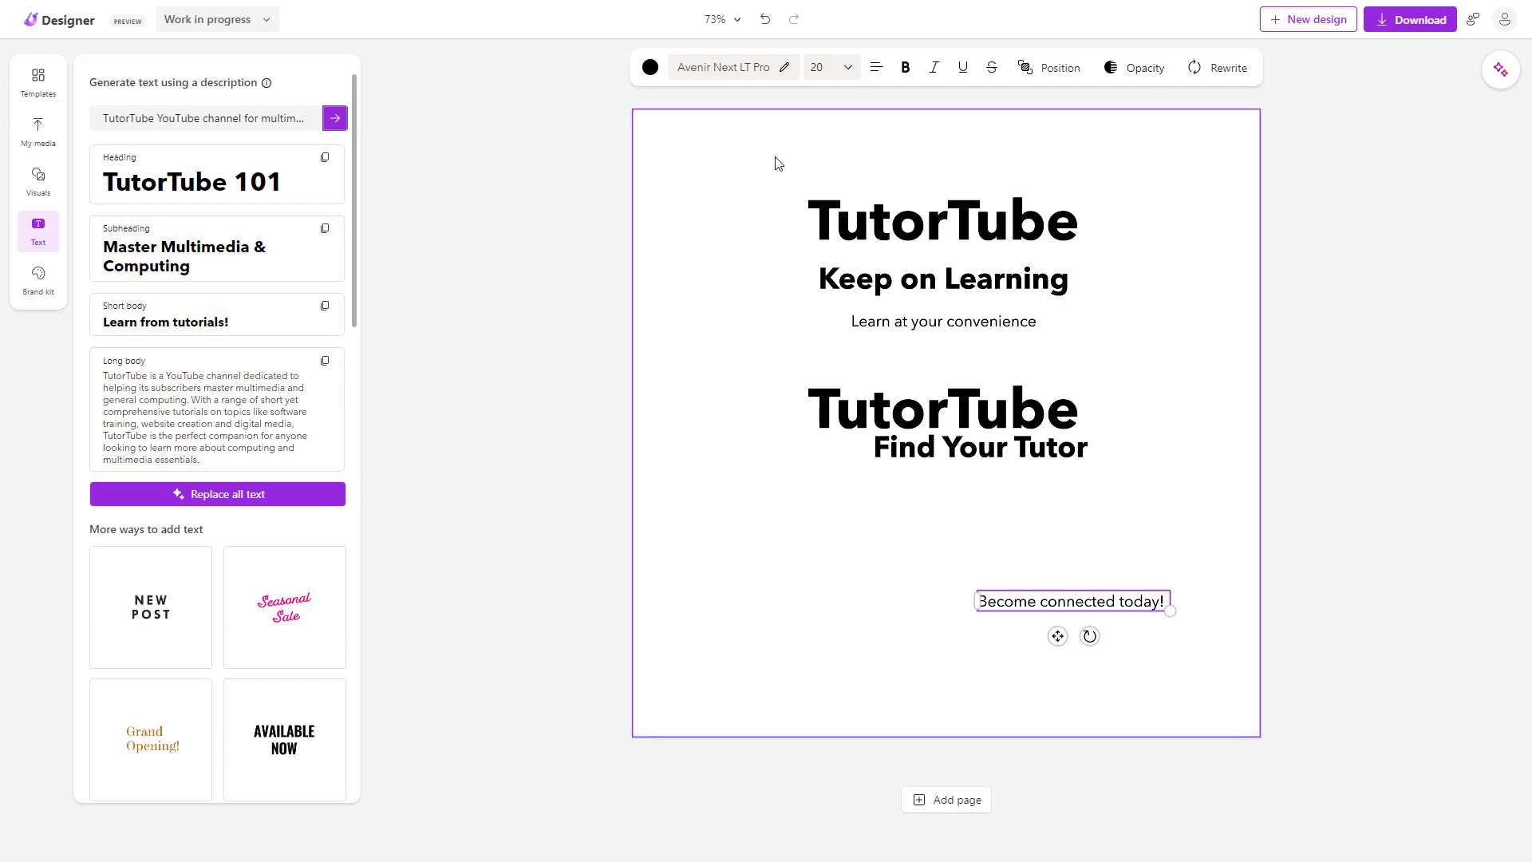
left_click(1227, 629)
Delete all page text and add 'Master Multimedia & Computing', 'Learn from tutorials!' and the long TutorTube paragraph
key("ctrl+a")
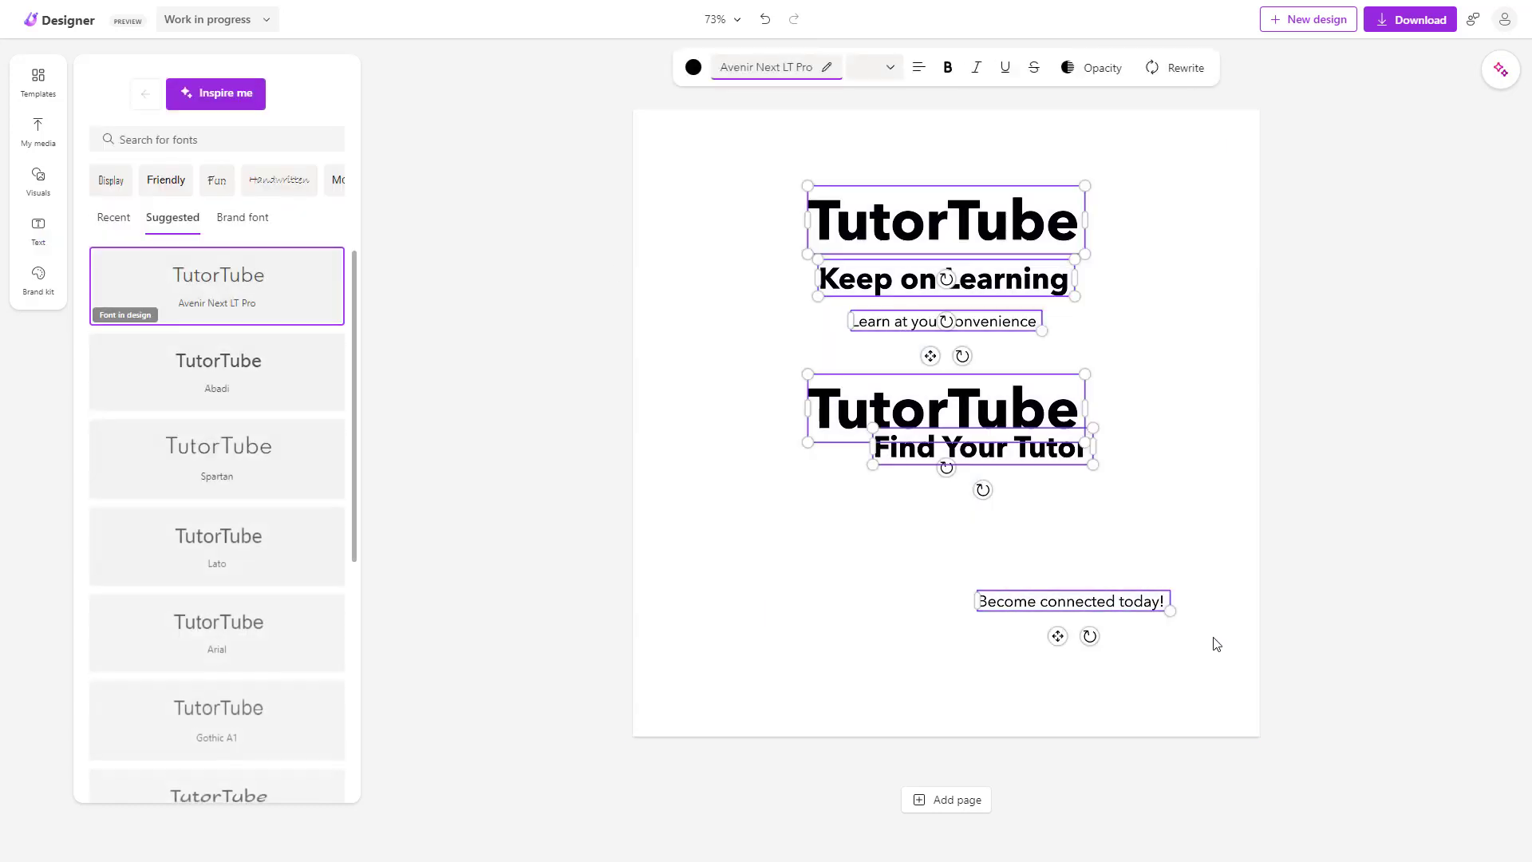
key("Delete")
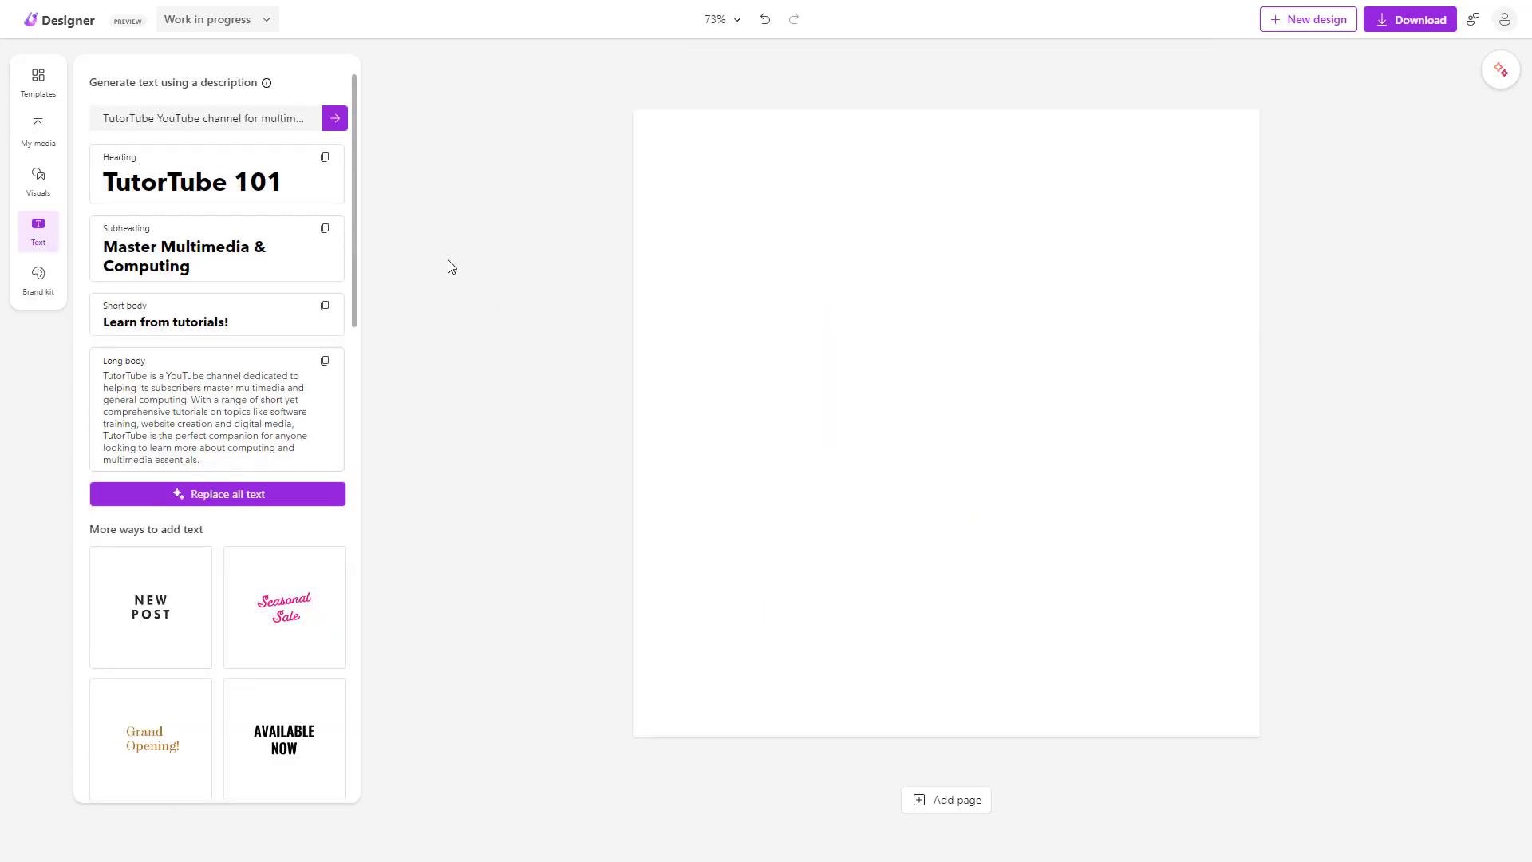
left_click(201, 263)
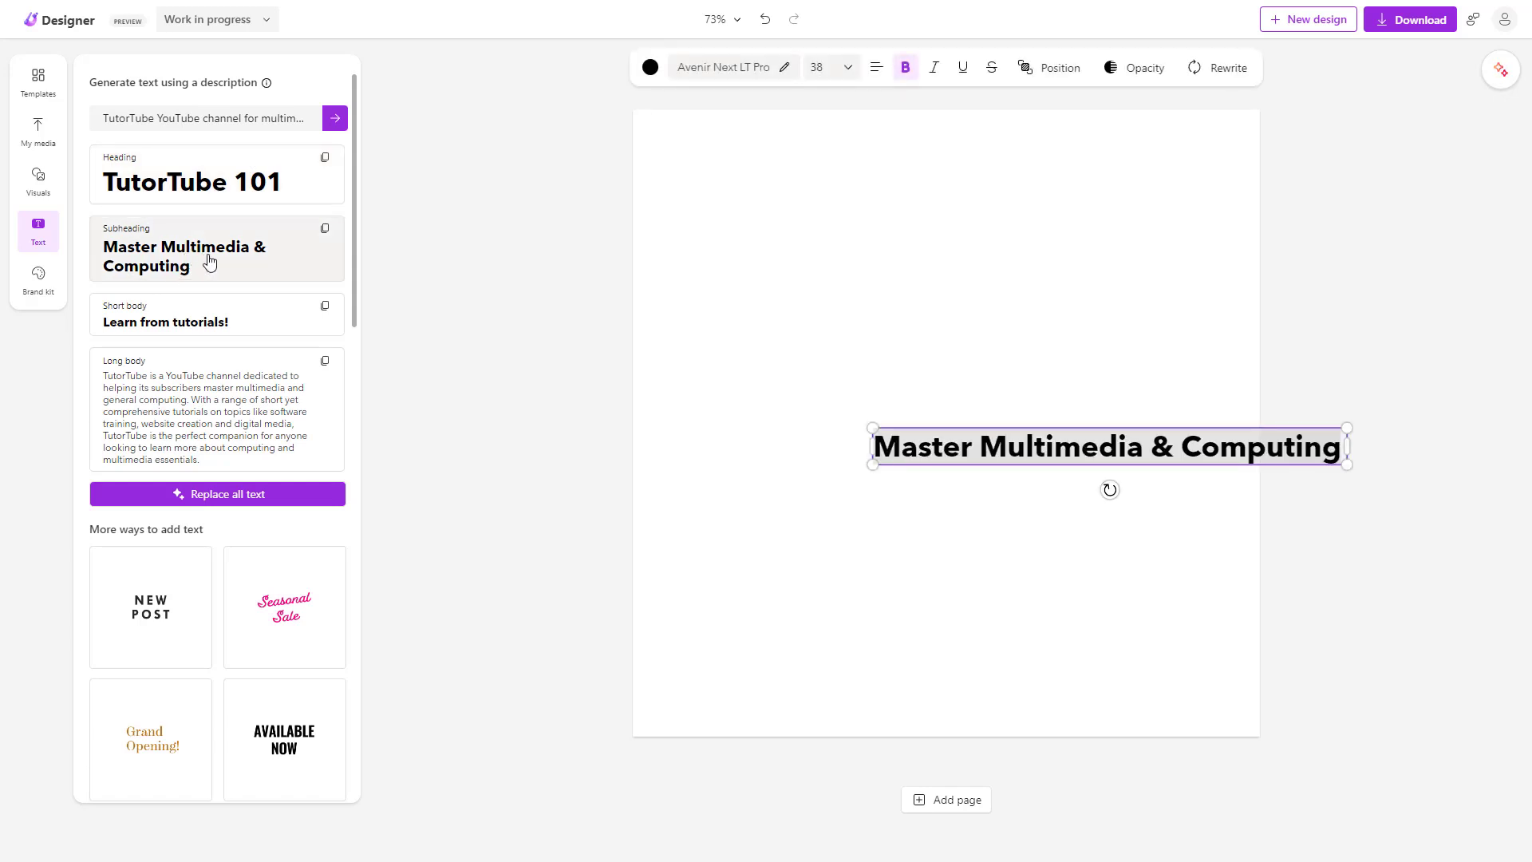
left_click(200, 331)
left_click(201, 419)
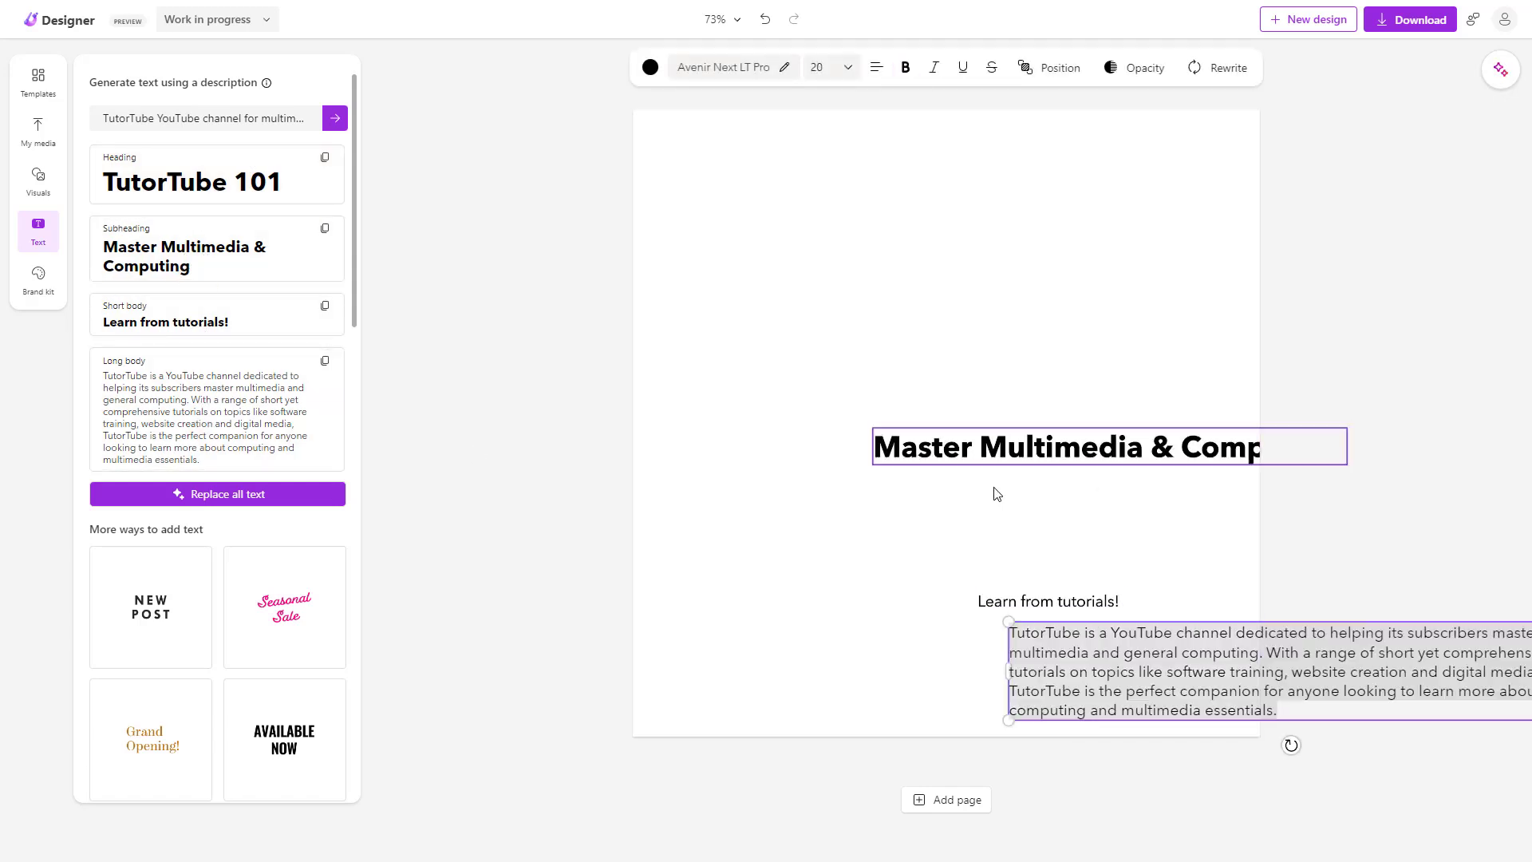
Line up the paragraph, 'Learn from tutorials!' and the heading on the left, then move all three to the top
left_click(1209, 588)
left_click_drag(1191, 681, 766, 677)
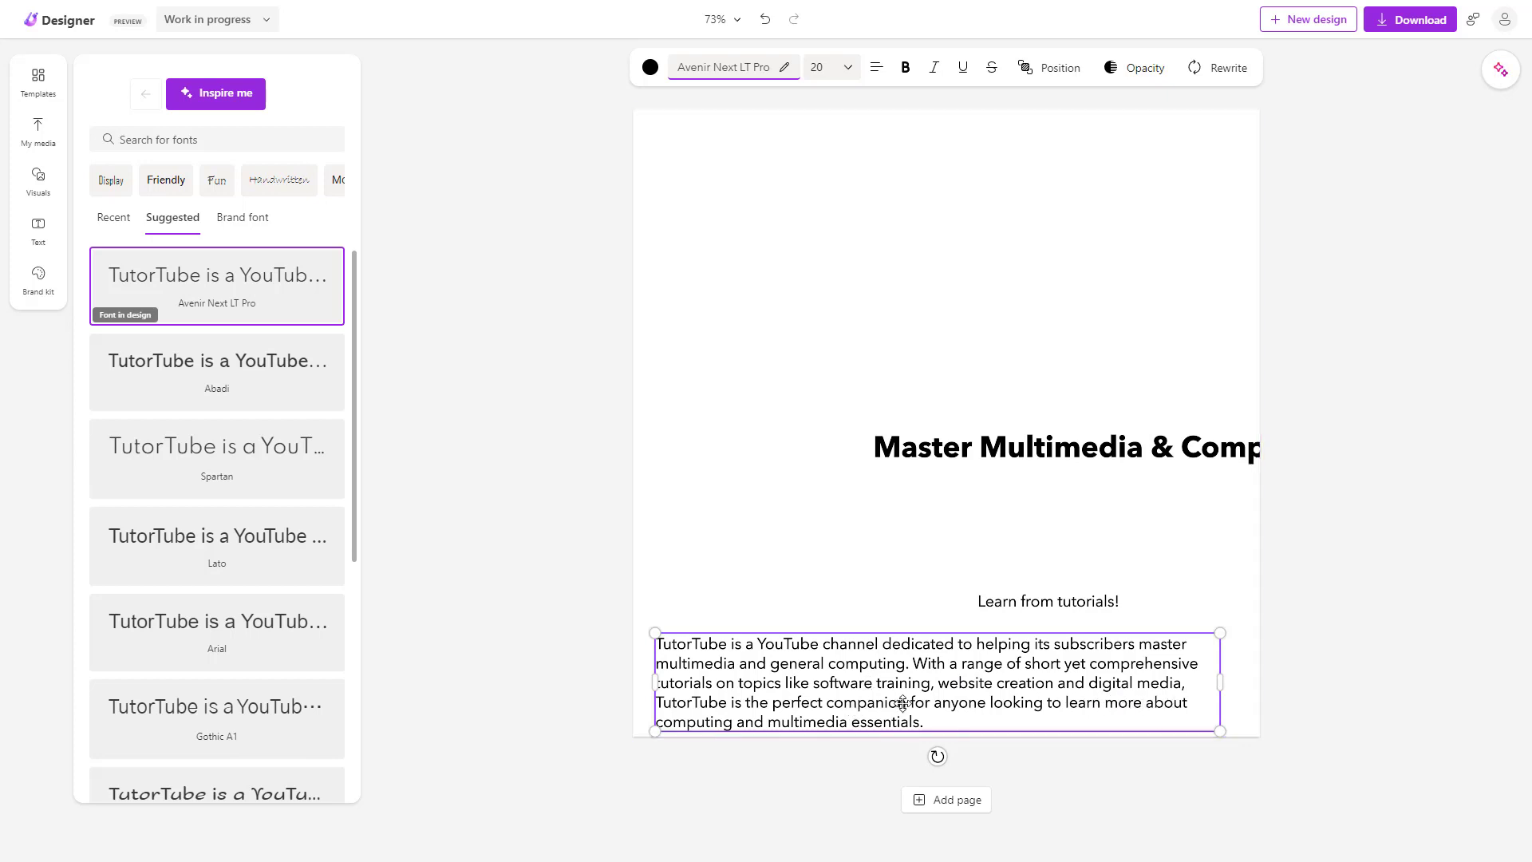
left_click_drag(1015, 598, 696, 598)
left_click_drag(941, 443, 721, 548)
left_click_drag(1242, 455, 582, 790)
left_click_drag(720, 604, 712, 273)
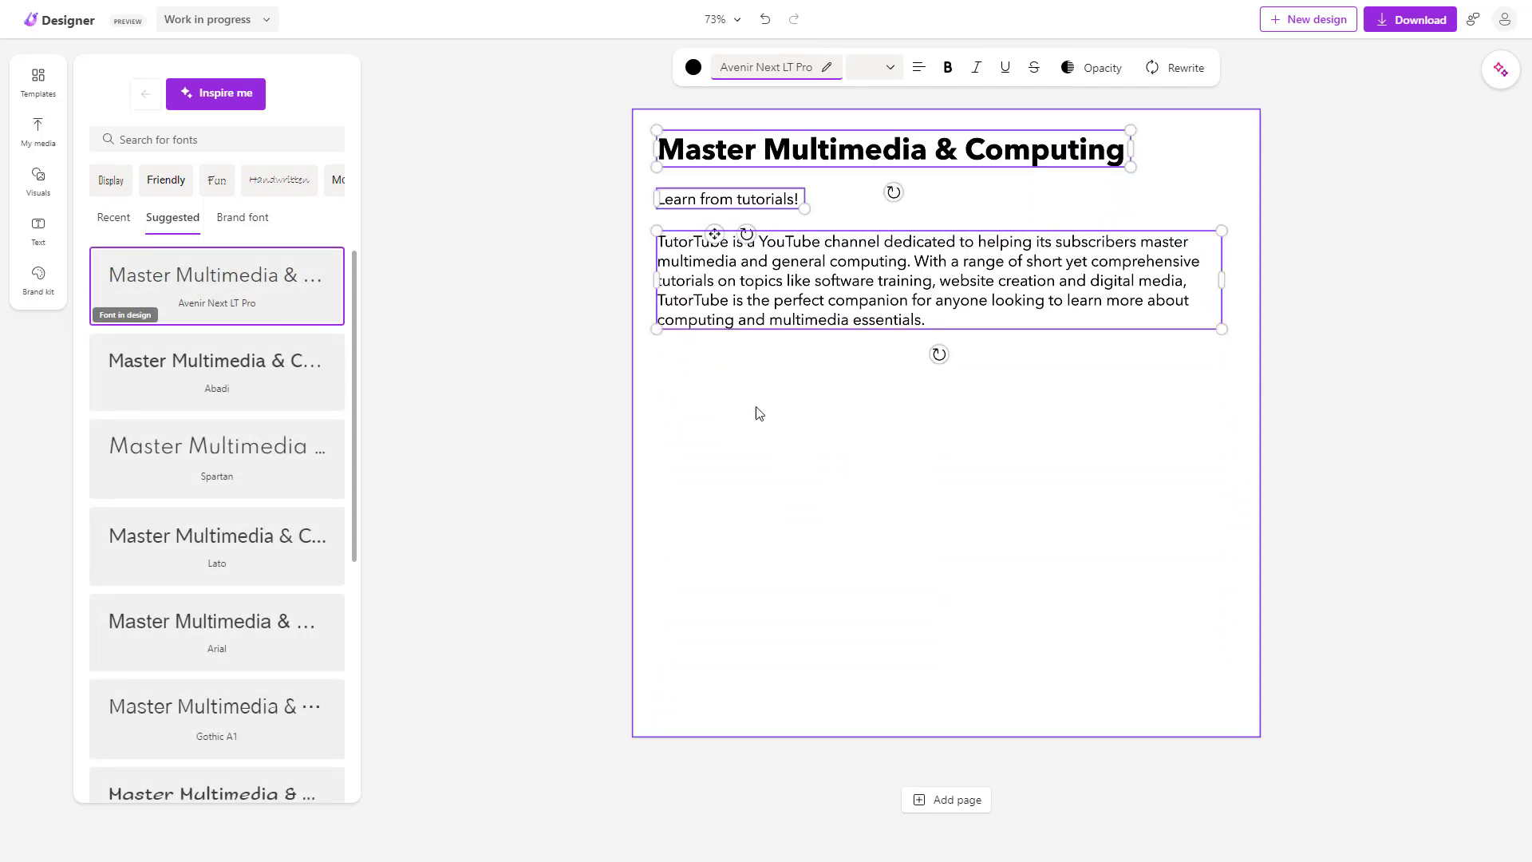
left_click(777, 455)
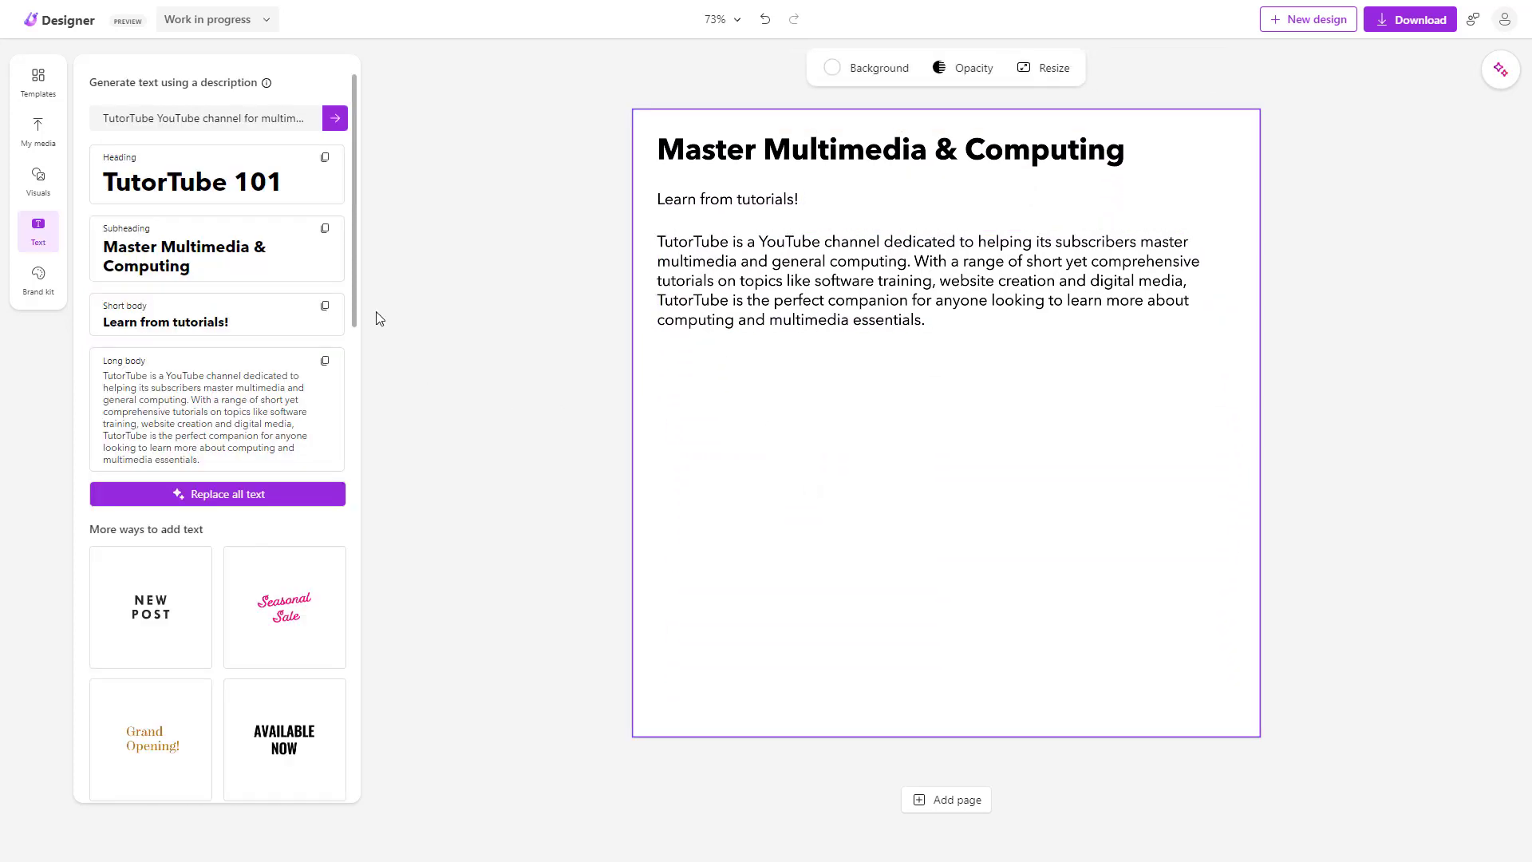